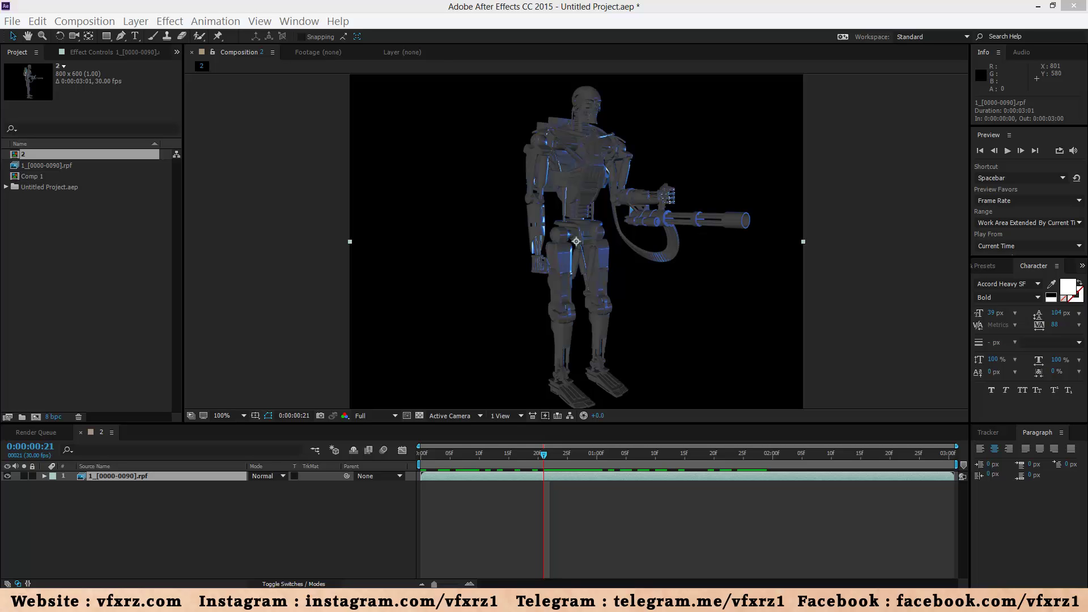
click(787, 26)
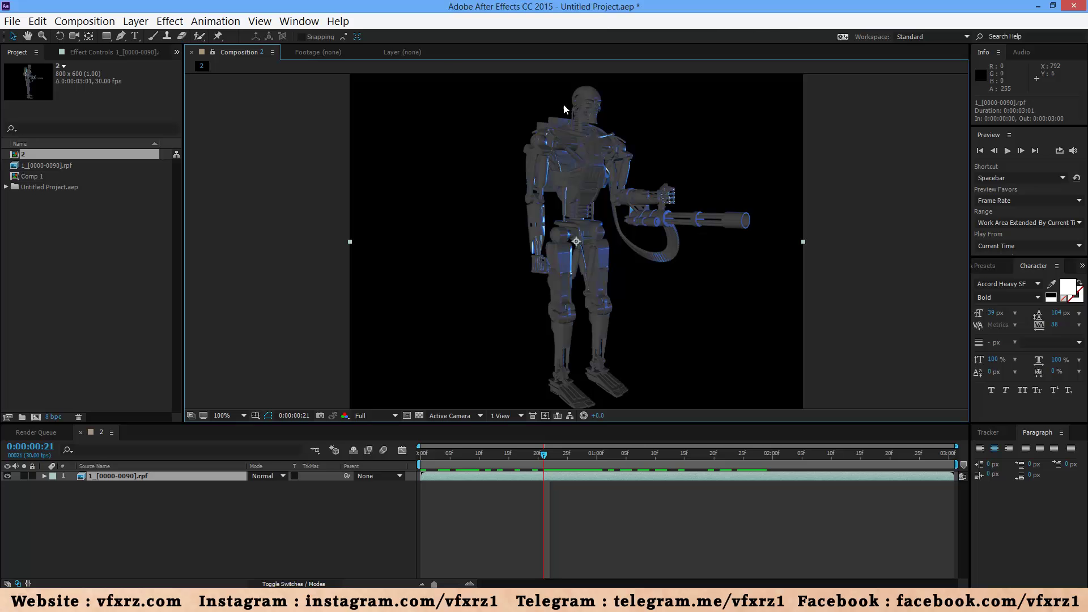
click(136, 486)
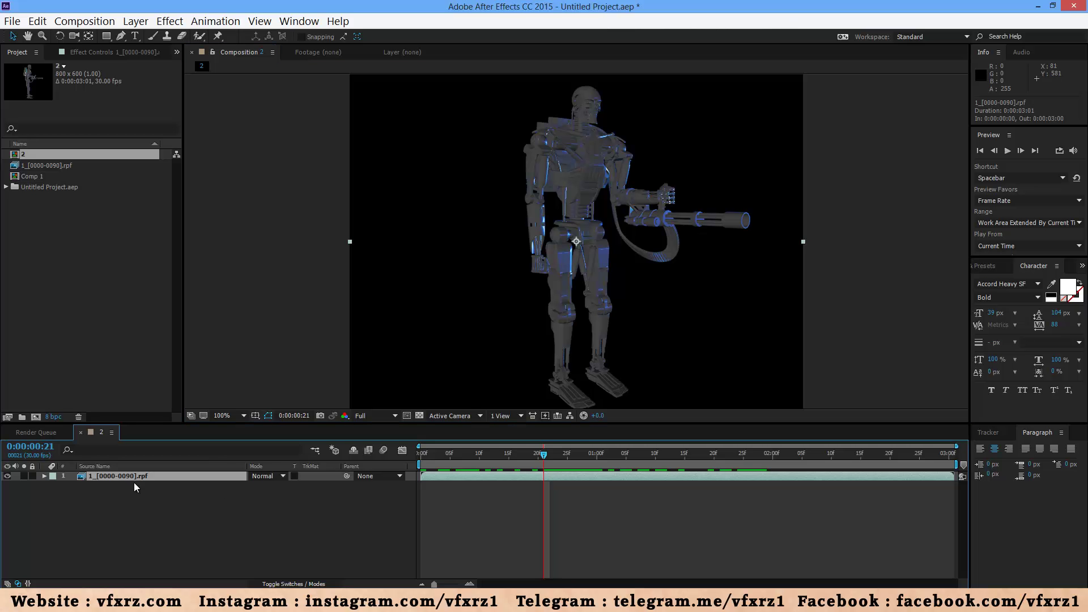
click(169, 22)
mouse_move(203, 96)
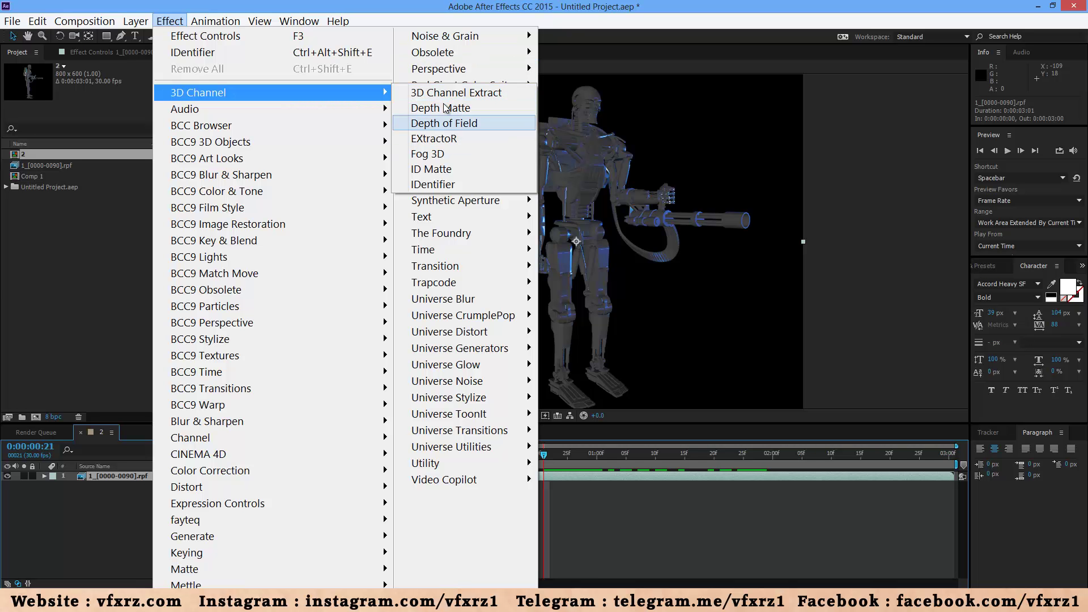
click(483, 5)
Step: Switch to CINEMA 4D and set the camera's Align to Spline position to 20 %
mouse_move(412, 599)
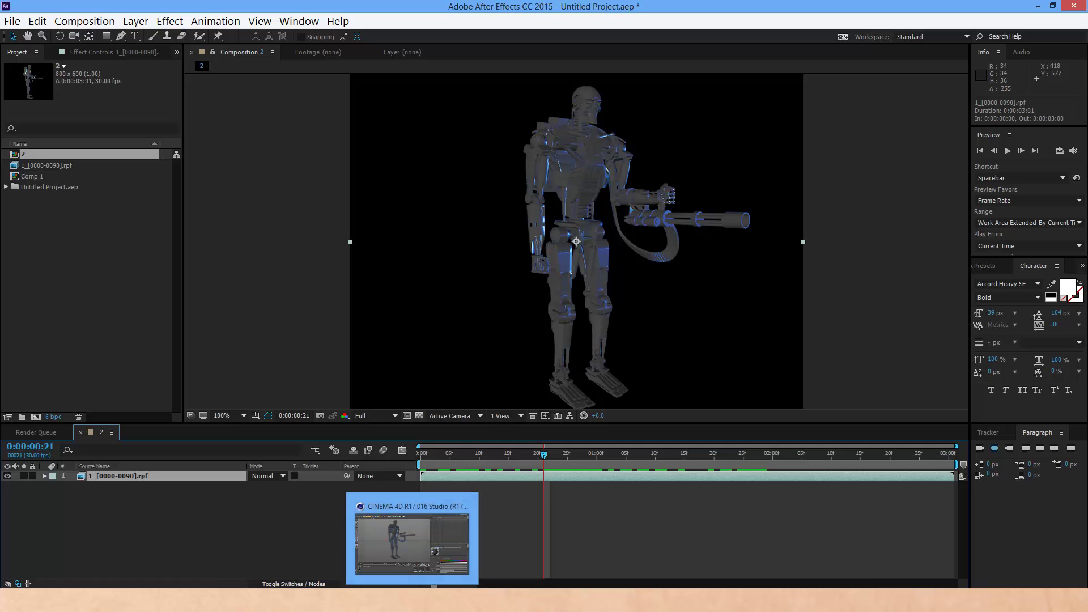
click(412, 541)
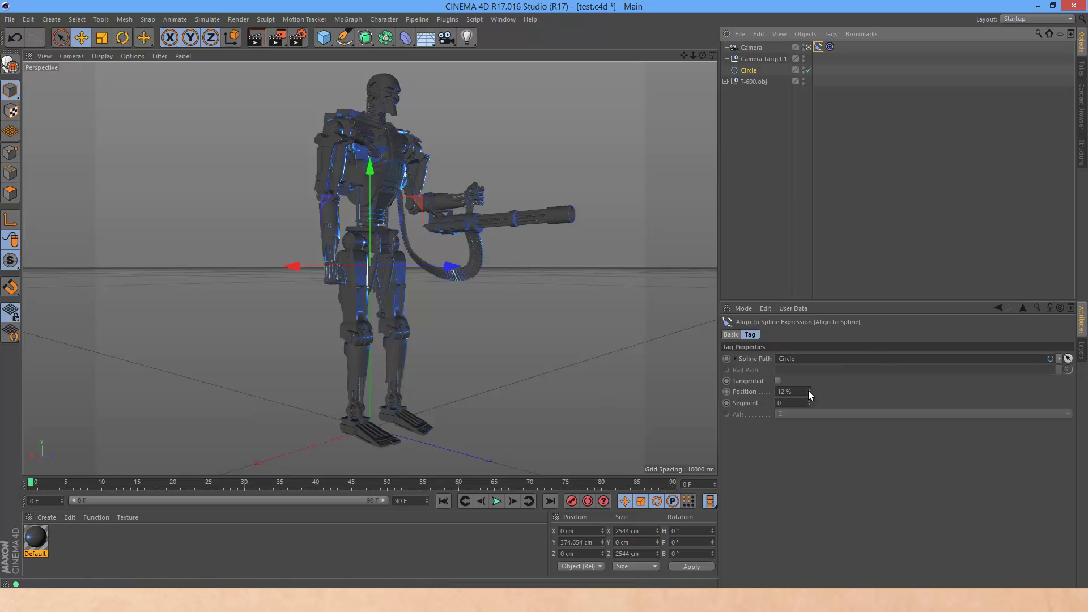
mouse_move(809, 390)
mouse_down()
mouse_move(811, 380)
mouse_move(809, 395)
mouse_up()
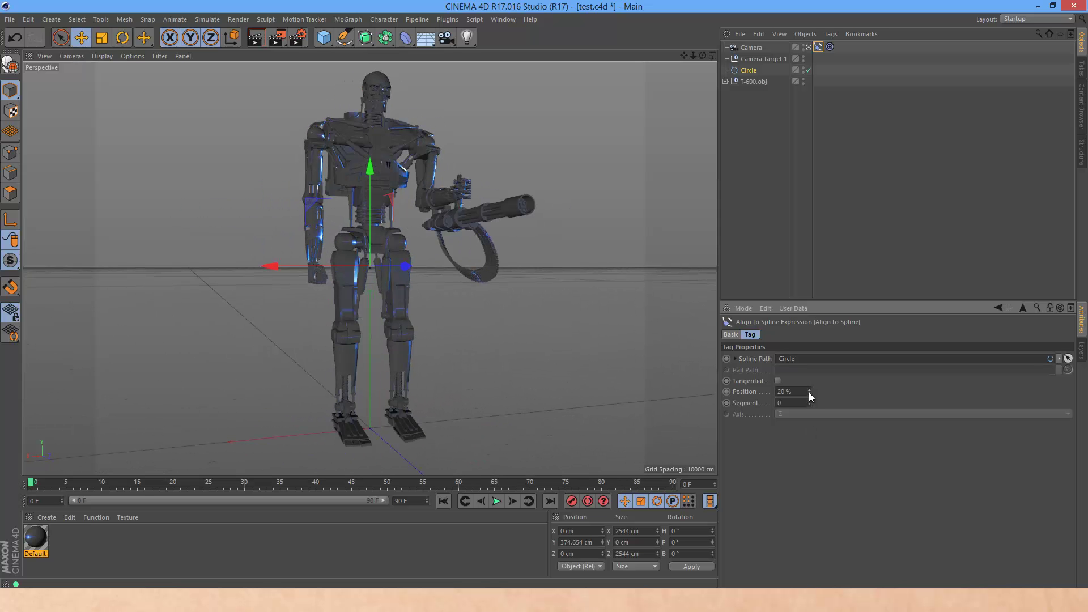
Step: Set the regular image save format to RPF in the render settings
click(291, 41)
drag(336, 5, 822, 163)
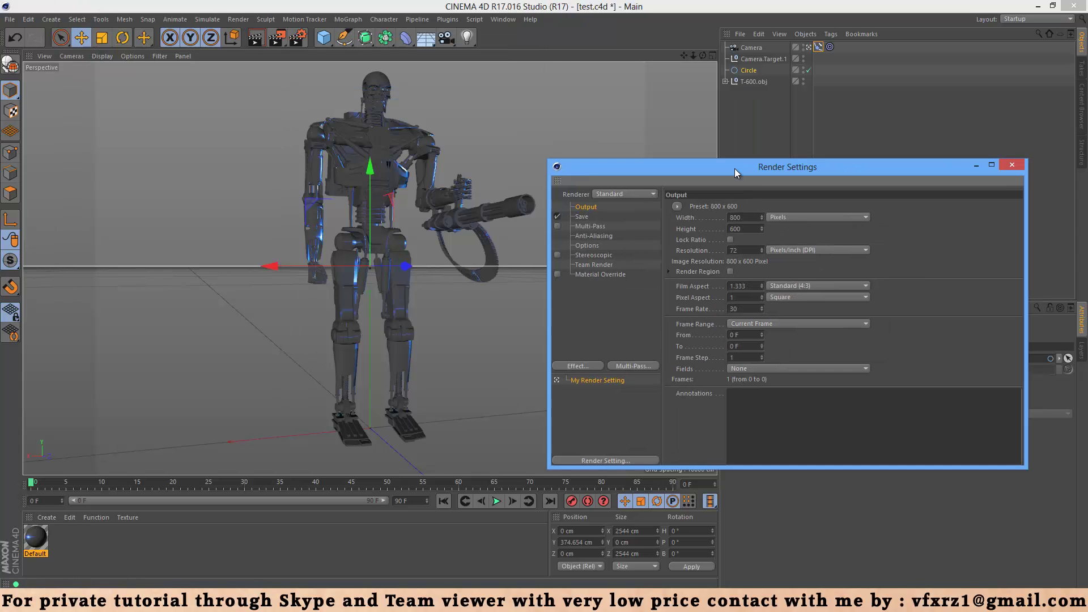
click(584, 216)
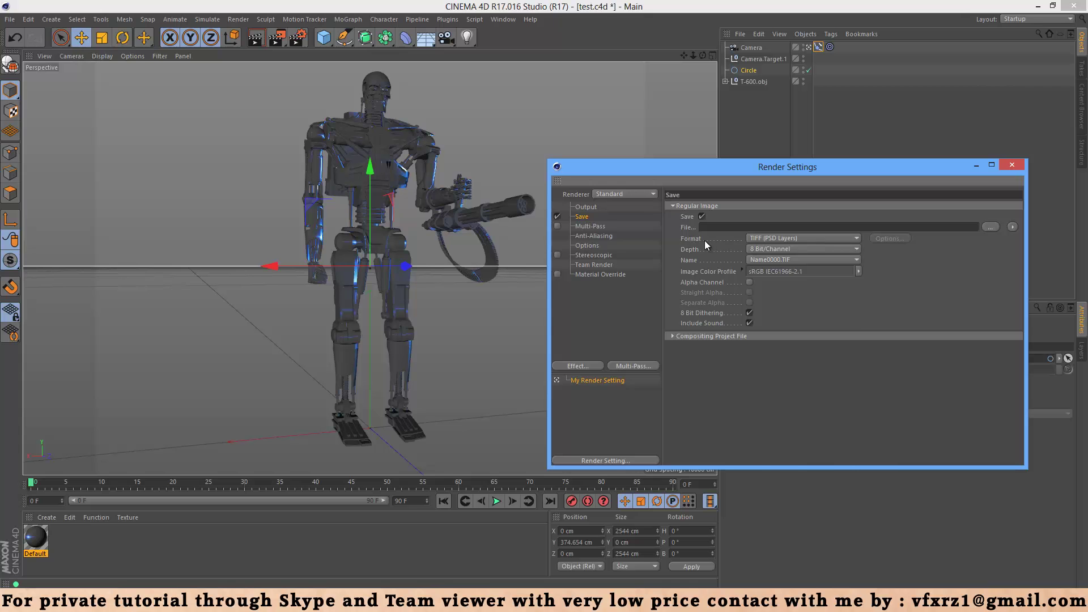
click(759, 239)
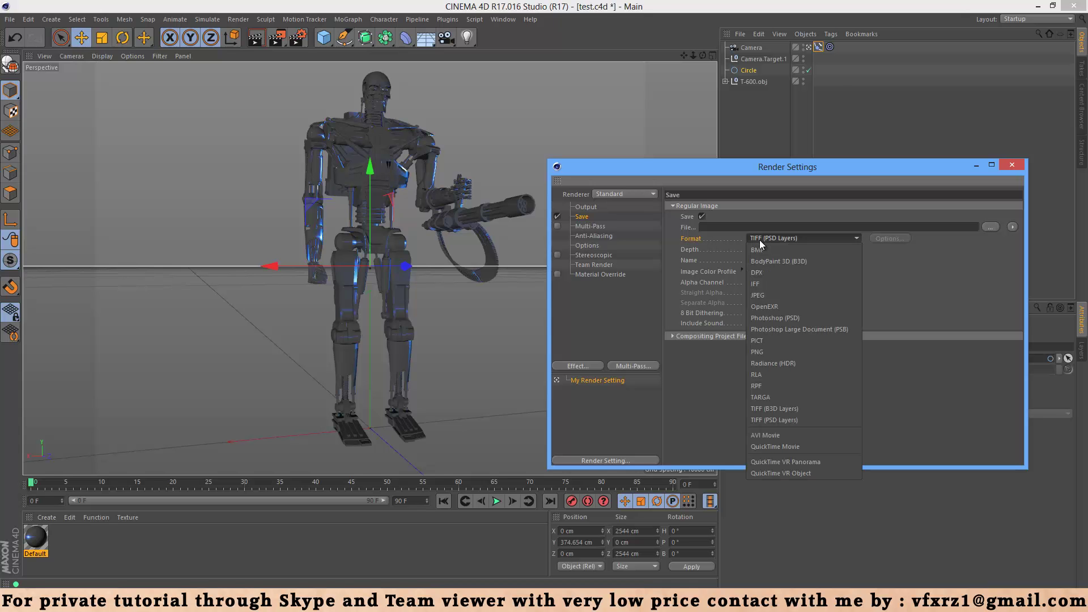
click(768, 383)
drag(821, 169, 831, 131)
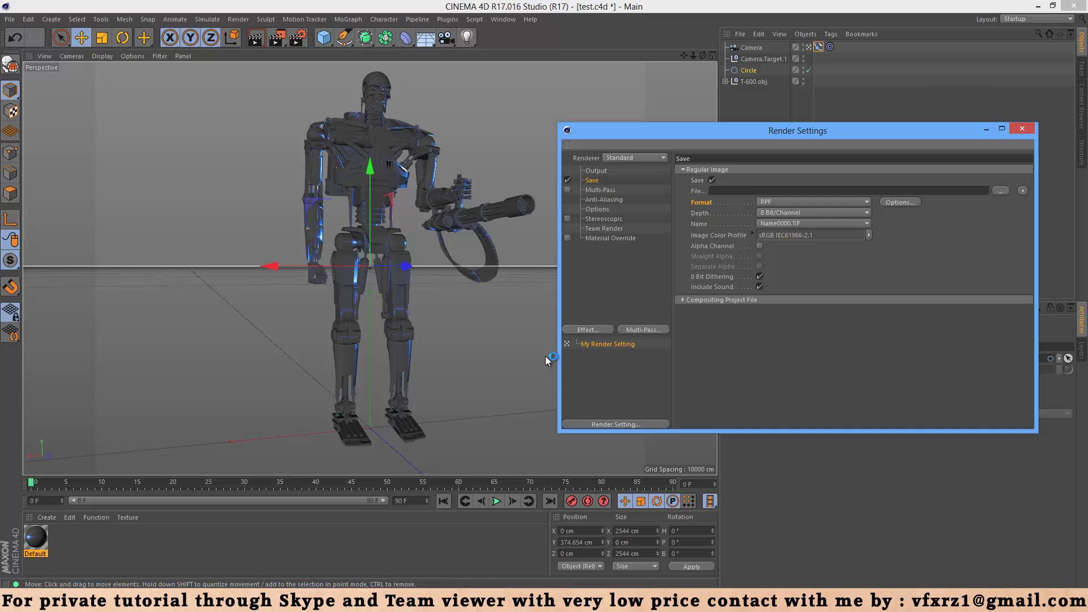
click(391, 368)
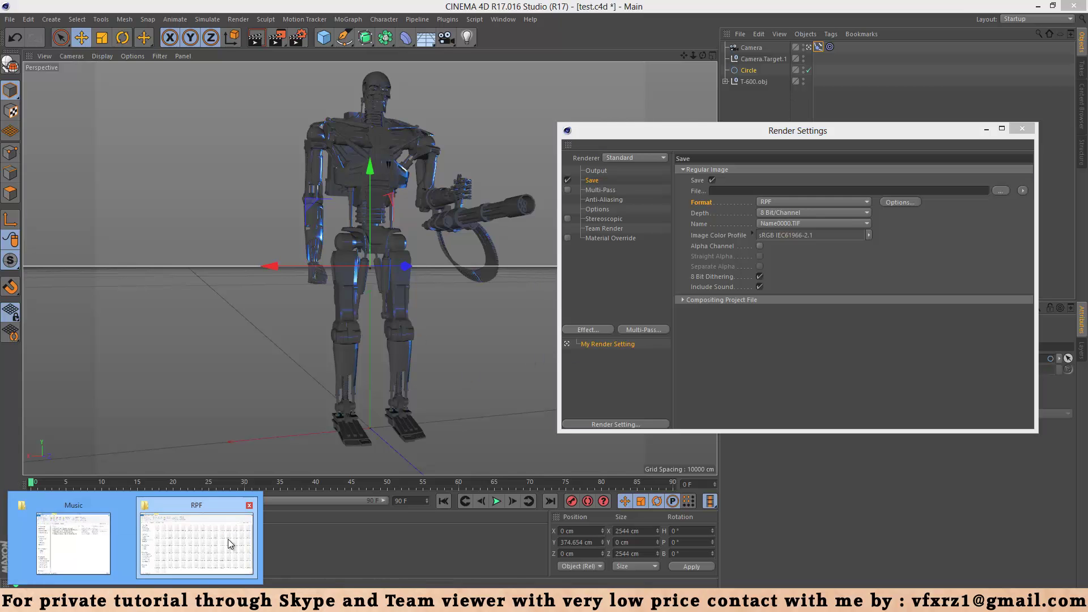
Step: Switch to the RPF folder in Pictures and look through the rendered sequence from 1_0000.rpf to 1_0090.rpf
click(228, 539)
click(247, 149)
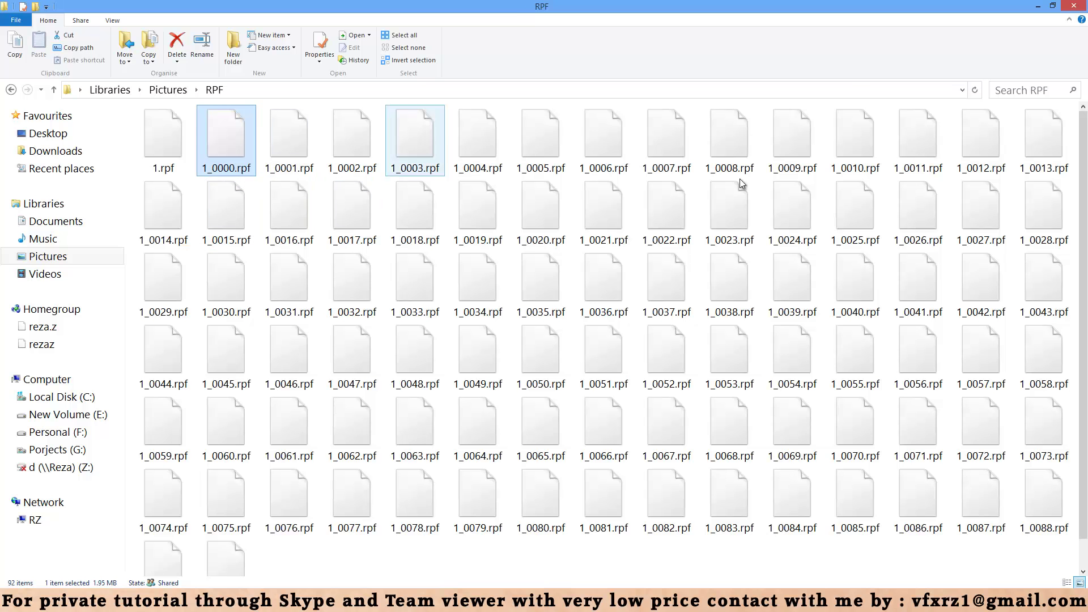
scroll(765, 216, down, 1)
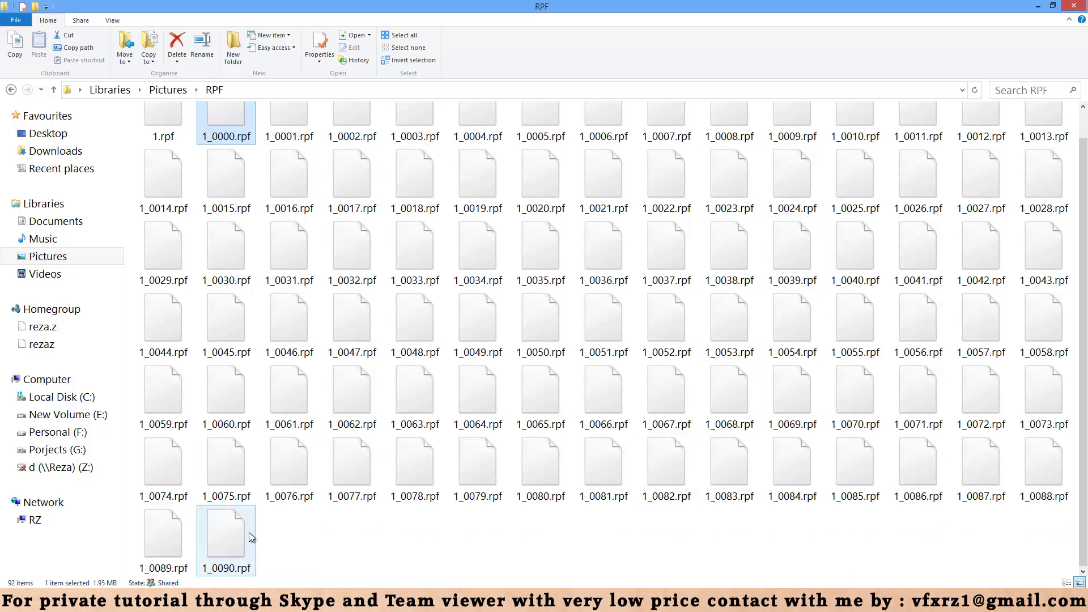
scroll(289, 343, up, 1)
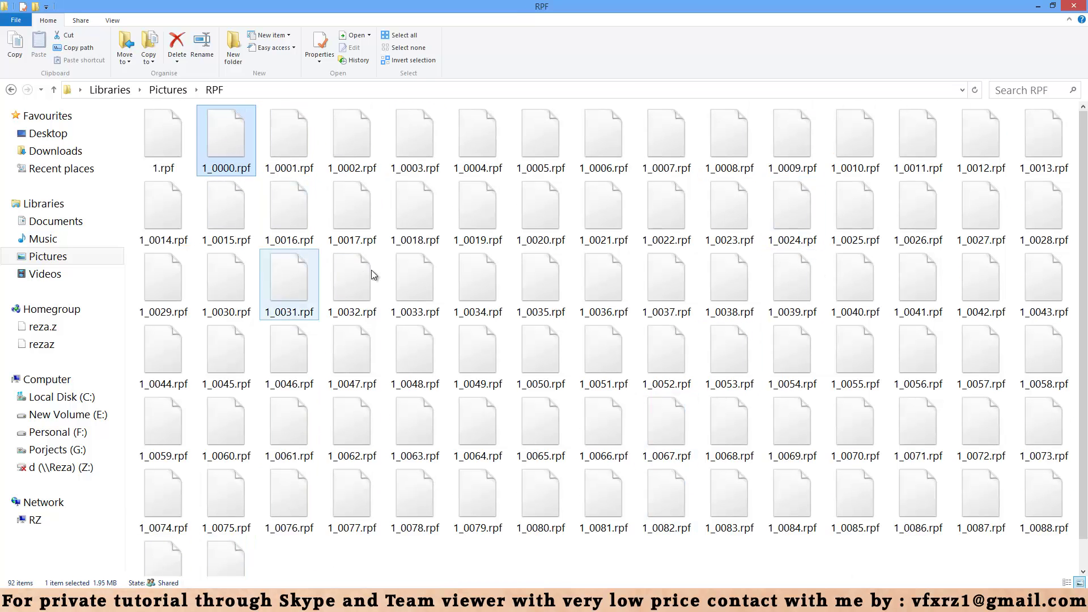
click(279, 169)
click(249, 165)
click(292, 153)
click(354, 153)
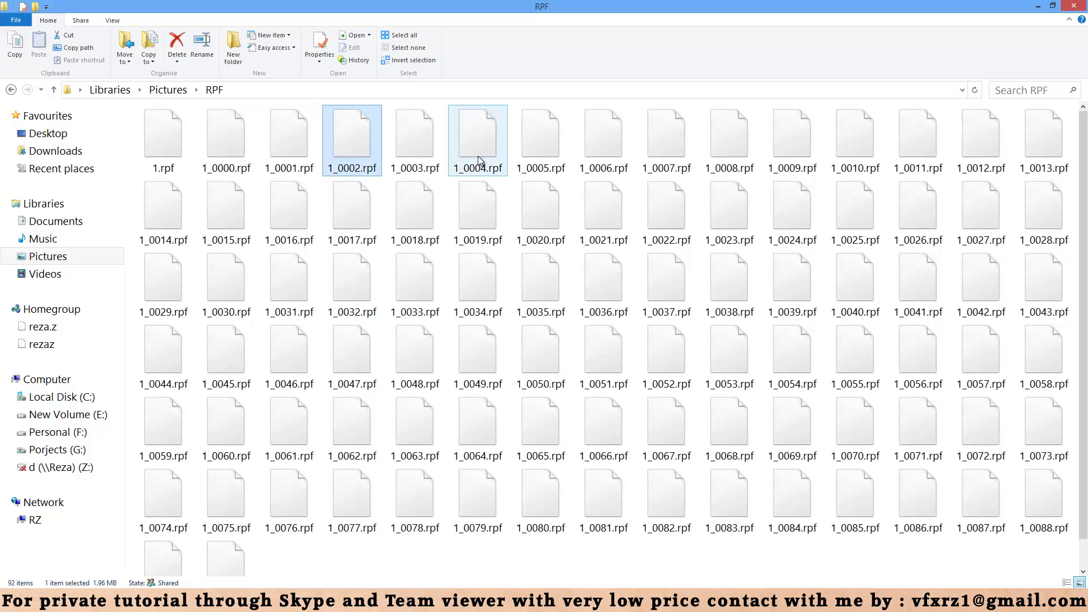
click(481, 150)
click(549, 162)
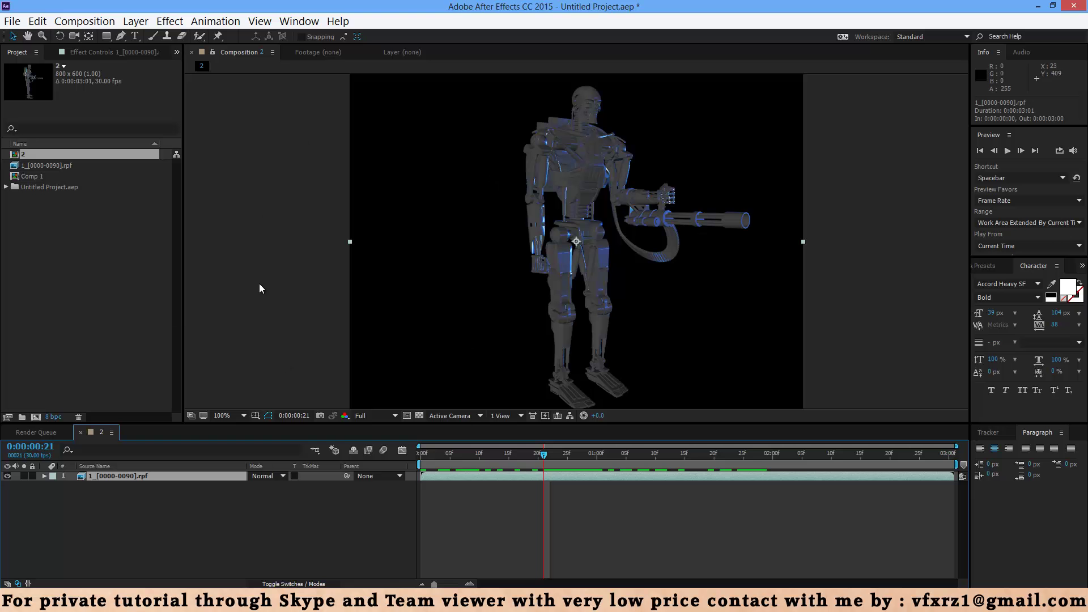
Step: Switch to After Effects and try to import 1_0000.rpf as footage with the RLA/RPF Sequence option
click(44, 271)
double_click(89, 261)
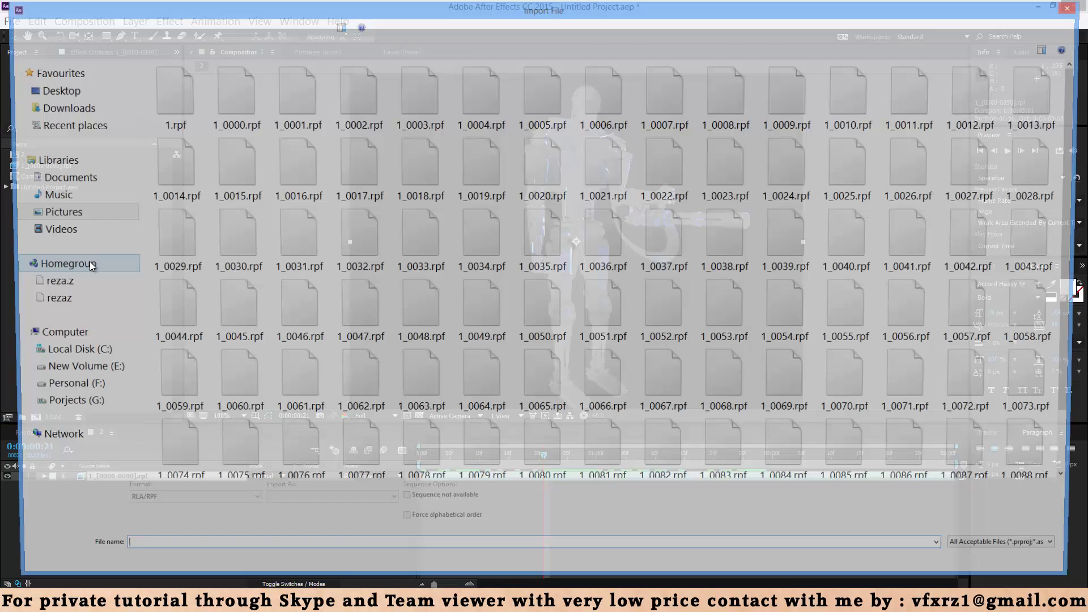
click(218, 100)
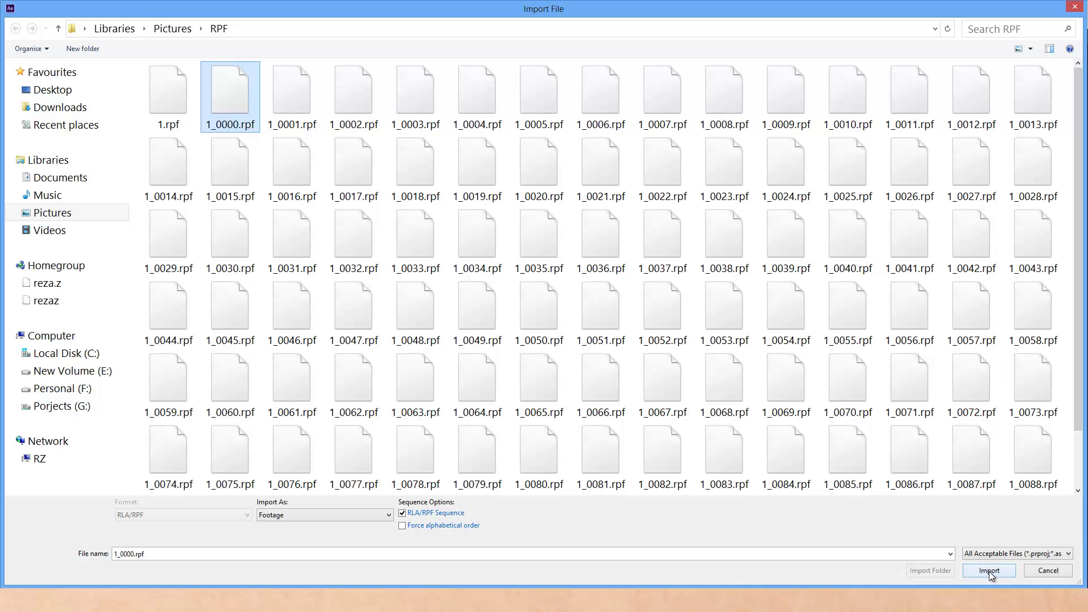
click(989, 572)
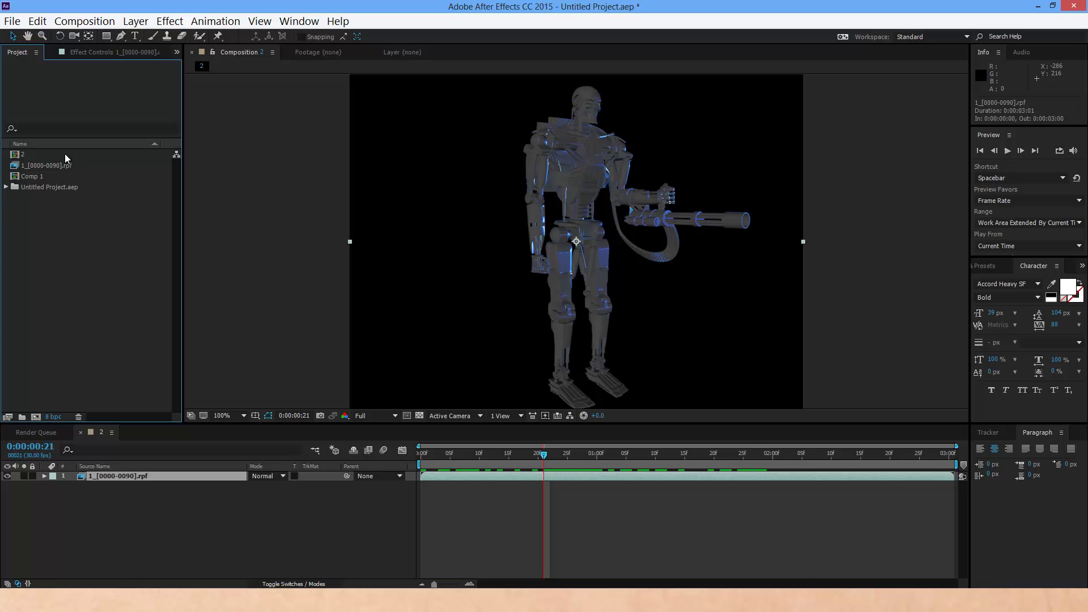
Step: Select the 1_[0000-0090].rpf footage and scrub through the composition's animation, stopping at 0:00:00:22
click(46, 166)
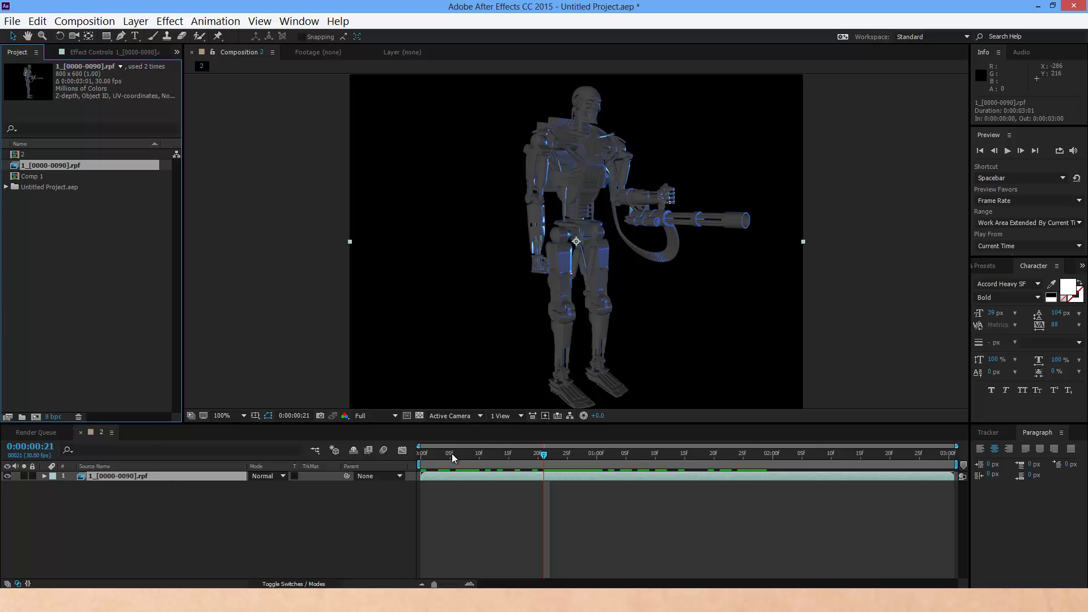
drag(478, 455, 947, 493)
drag(840, 490, 872, 480)
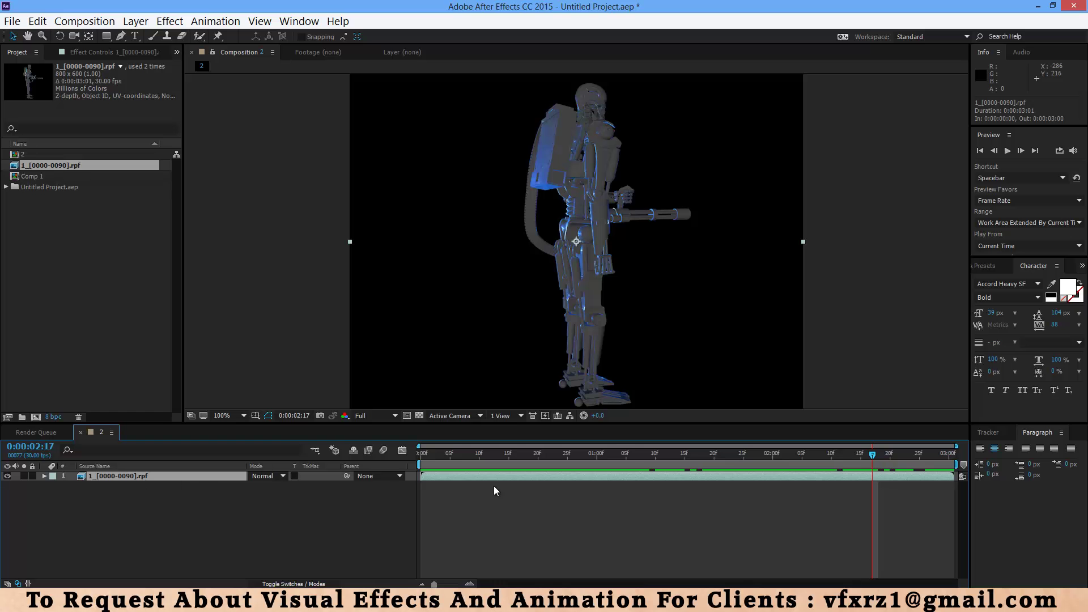
drag(815, 457, 552, 464)
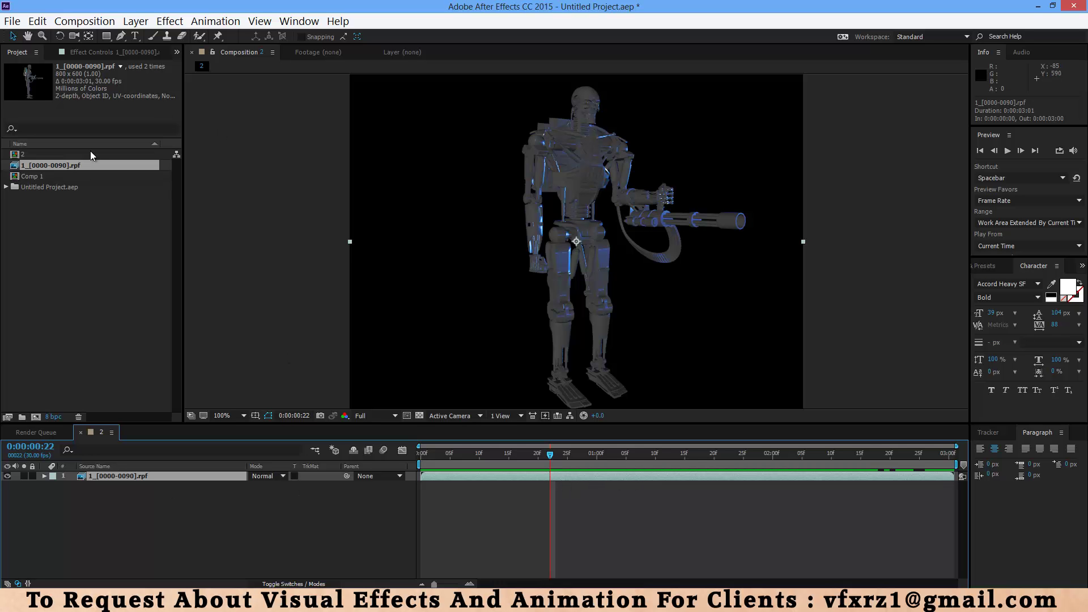
Step: Inspect the full list of channels stored in the 1_[0000-0090].rpf footage
click(44, 166)
drag(182, 104, 385, 114)
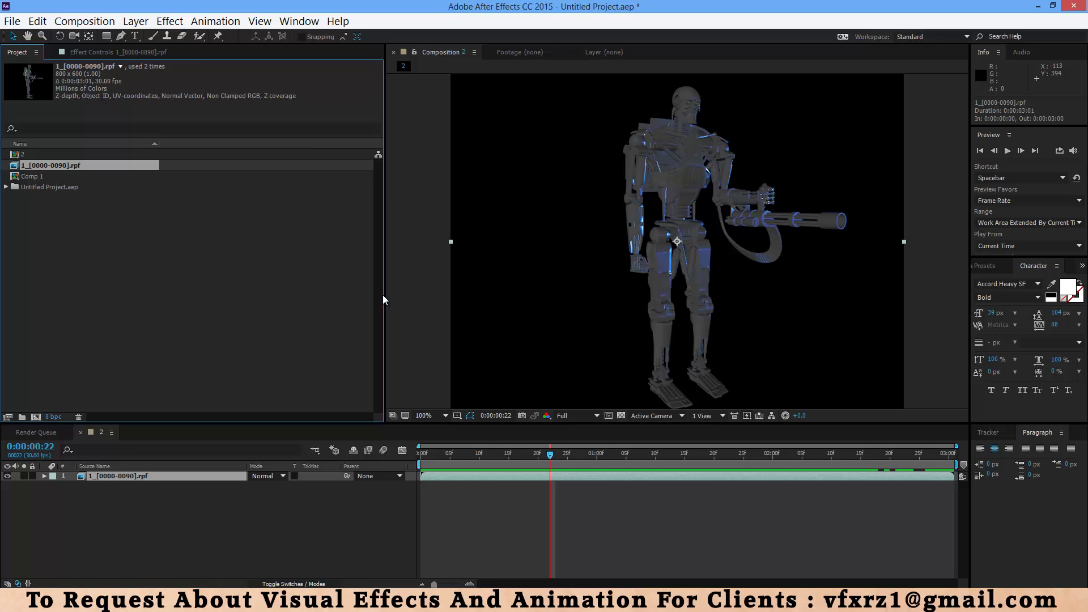
drag(384, 300, 221, 304)
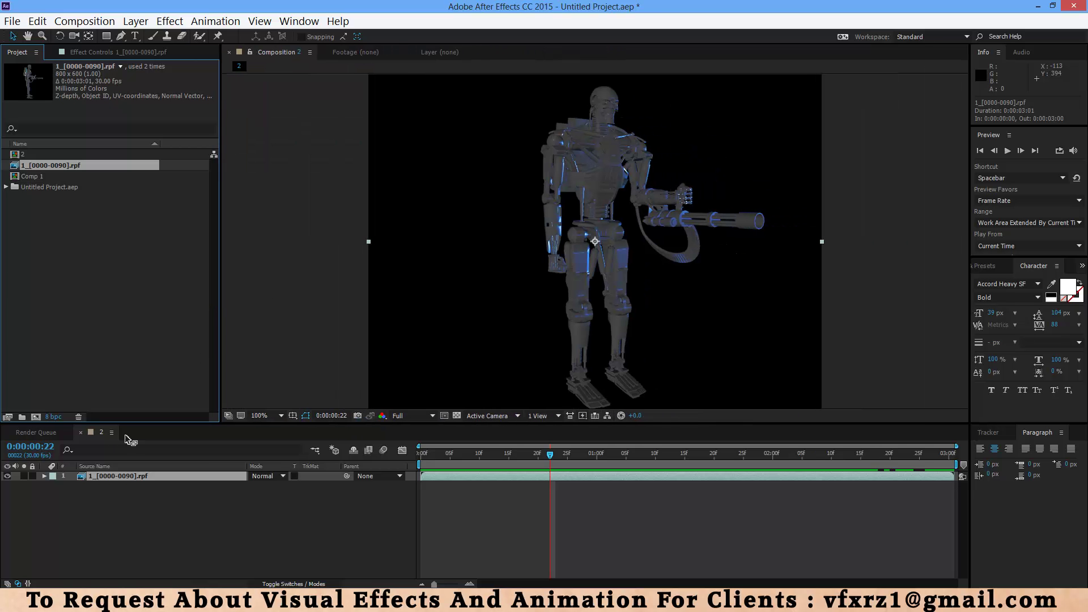
Step: Apply the 3D Channel Extract effect to the 1_[0000-0090].rpf layer with Z-Depth as its 3D channel
click(137, 467)
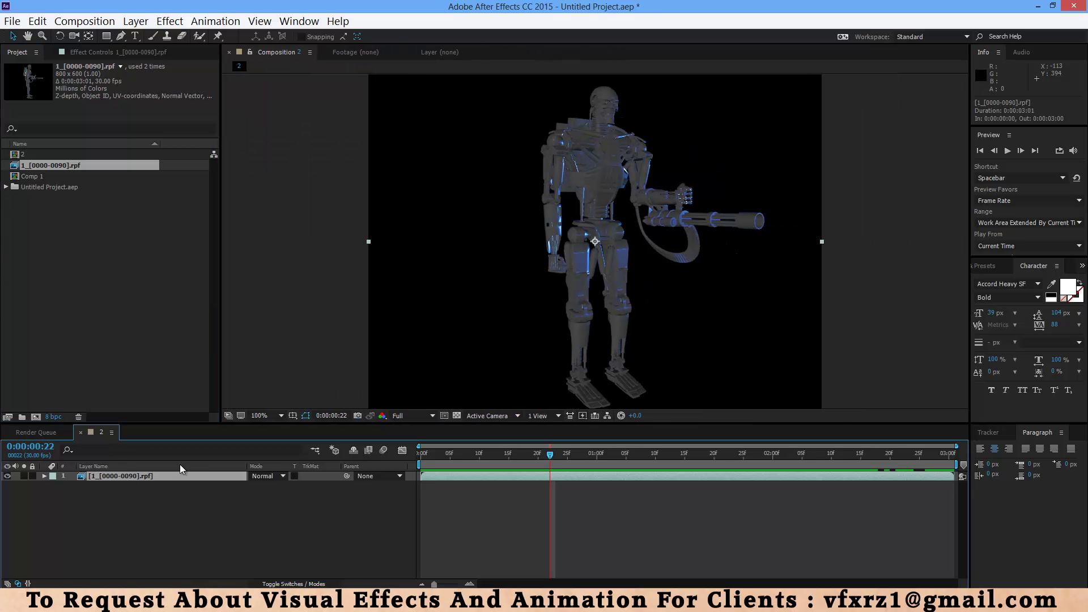
click(169, 21)
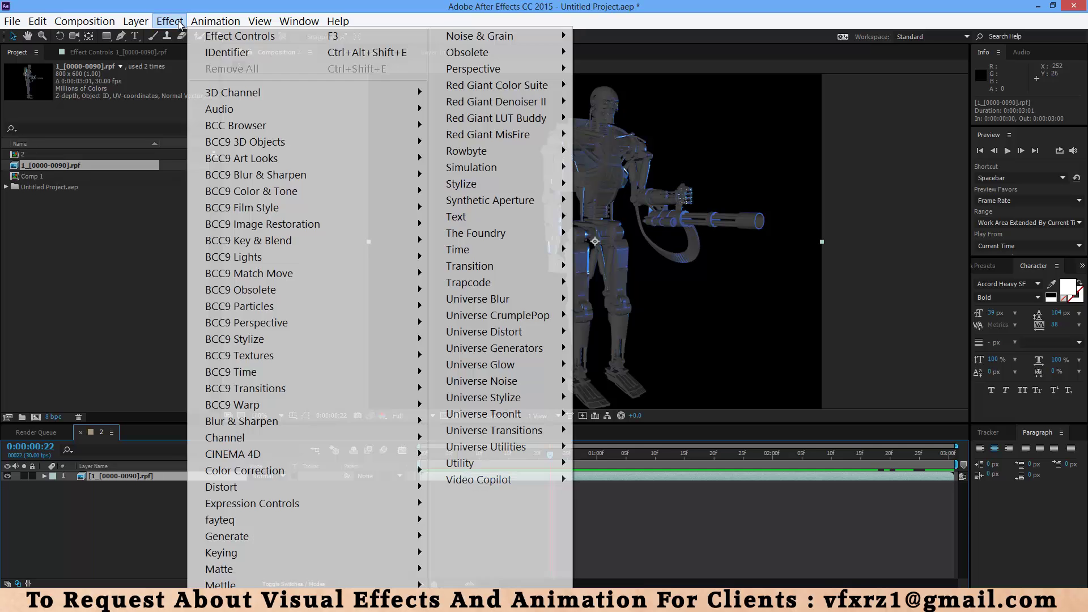
mouse_move(219, 92)
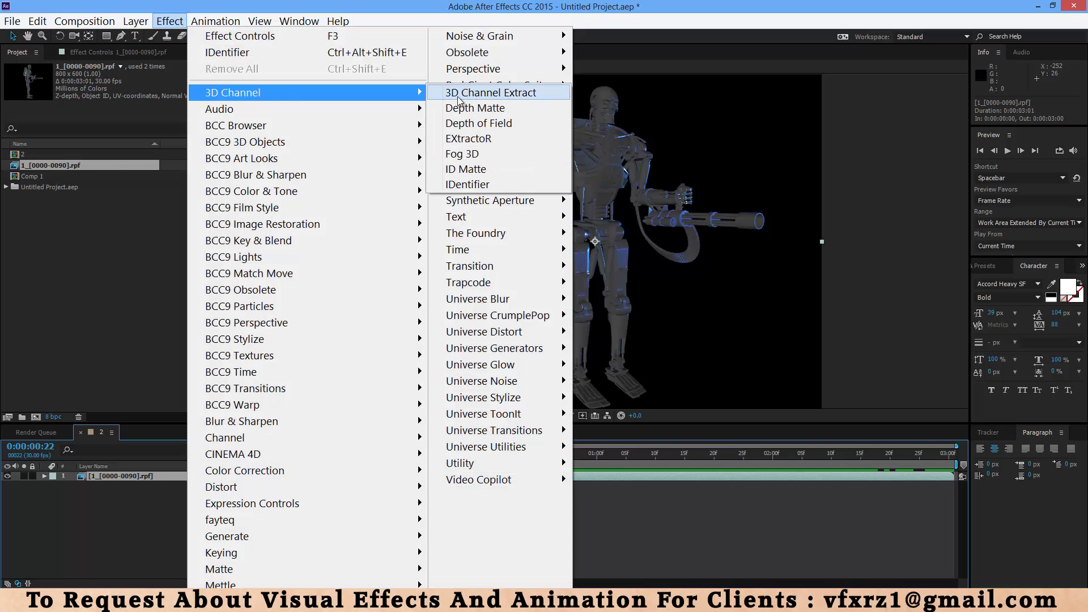
click(515, 94)
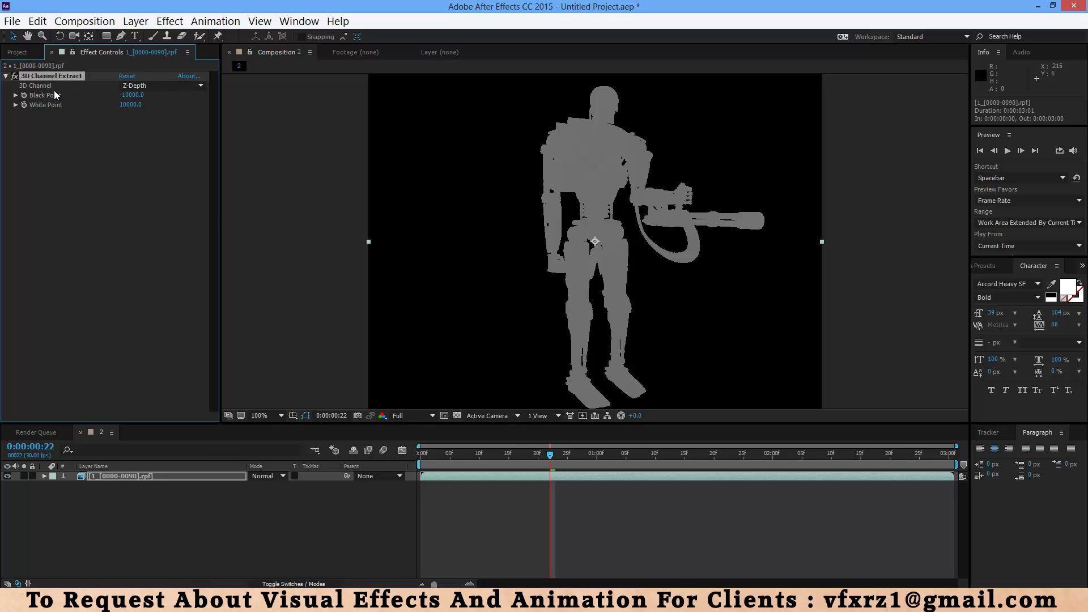
click(163, 88)
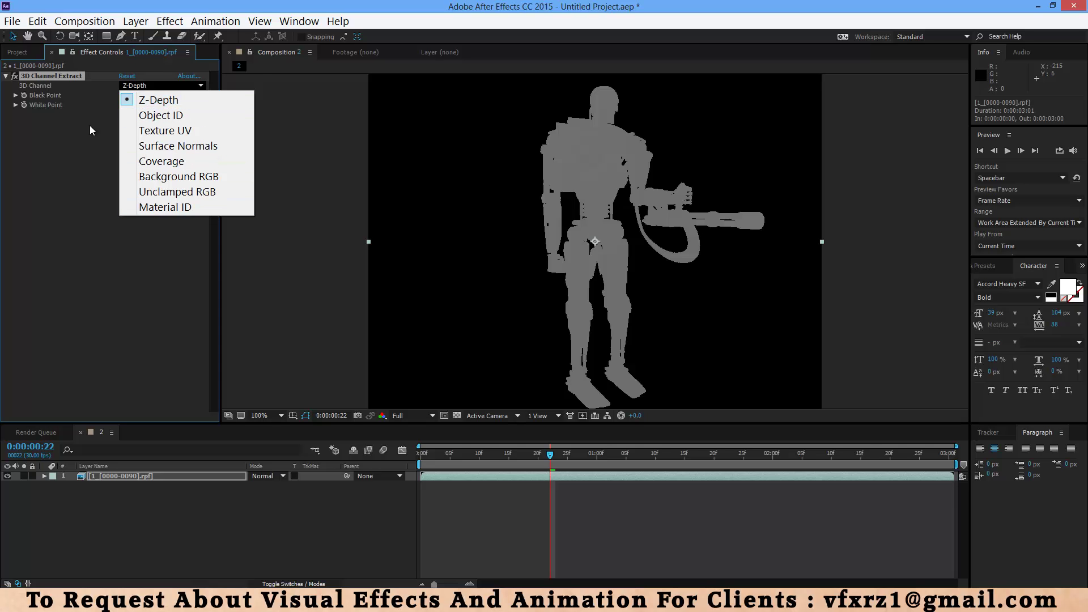
click(151, 101)
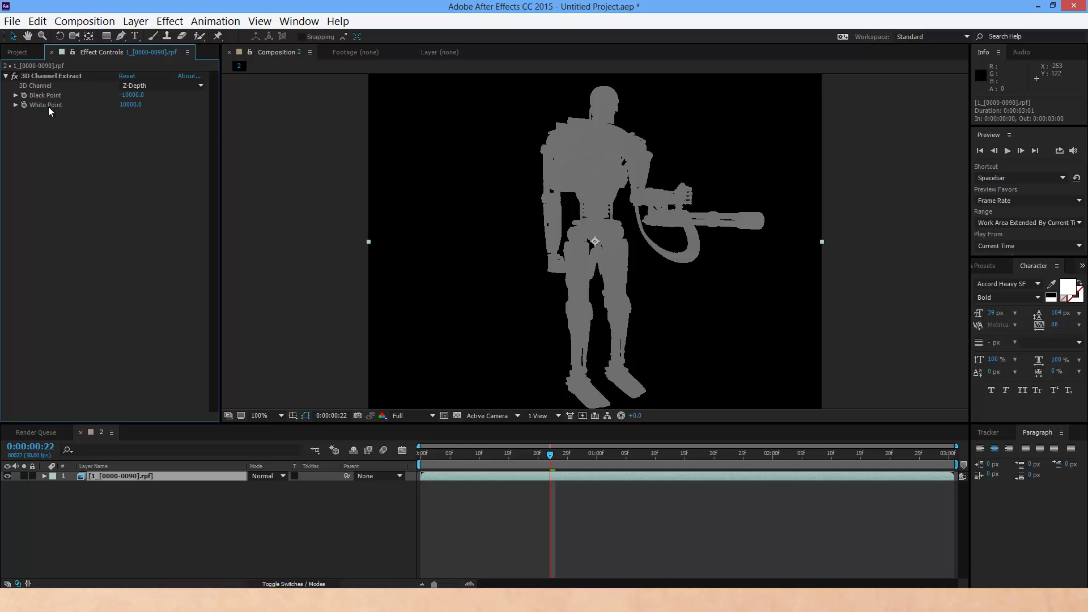
Step: Set the effect's black point to -24300 and white point to -13500, and preview the depth pass up to 0:00:01:18
drag(134, 98, 4, 115)
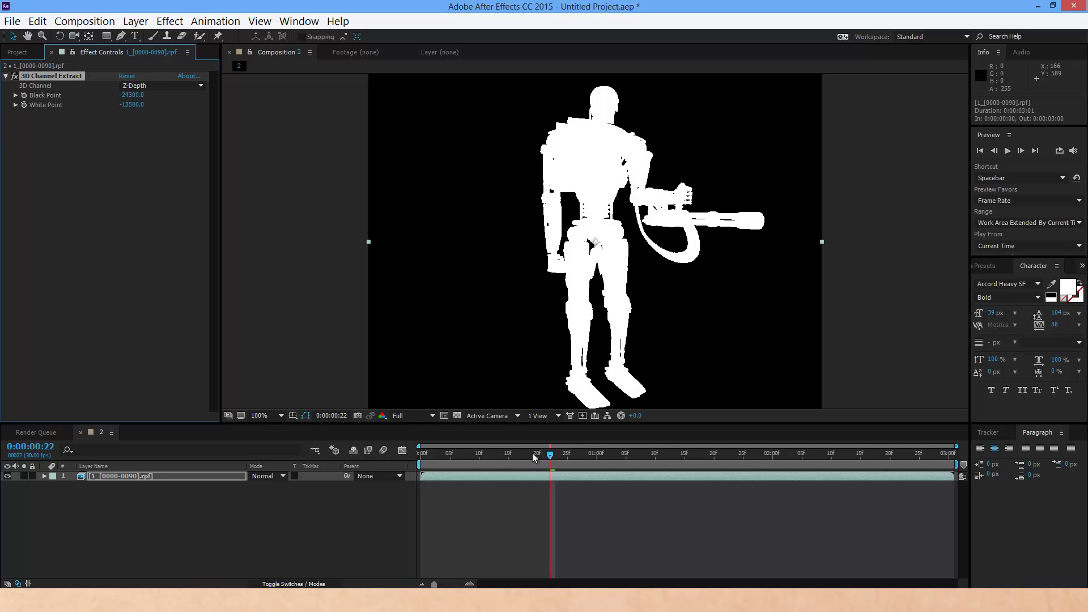
drag(535, 458, 627, 470)
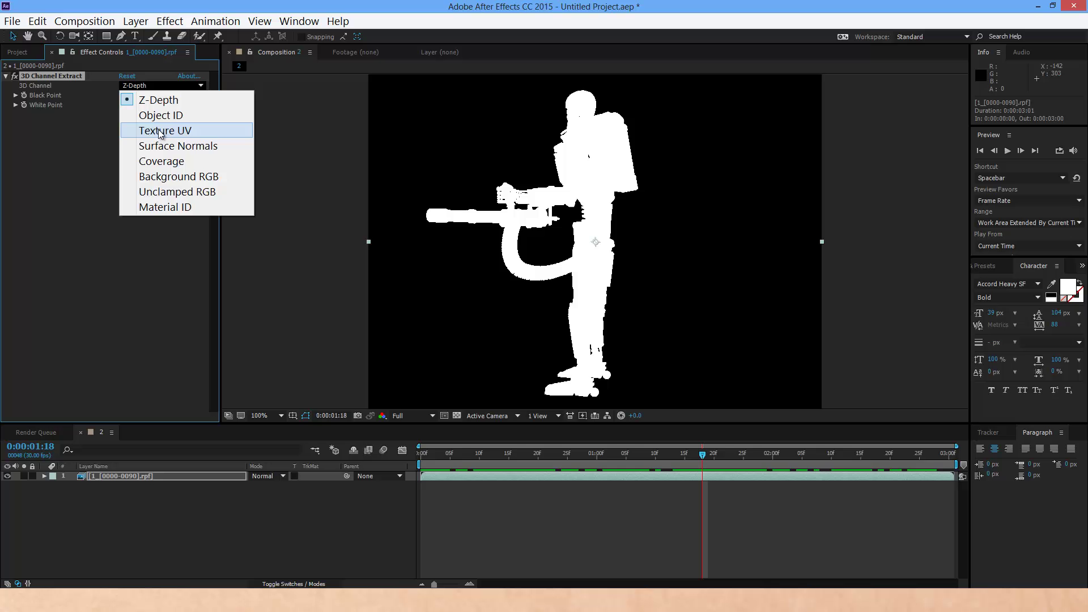
Step: Preview the Texture UV channel back to 0:00:00:19, and set the effect's 3D channel to Surface Normals
click(159, 131)
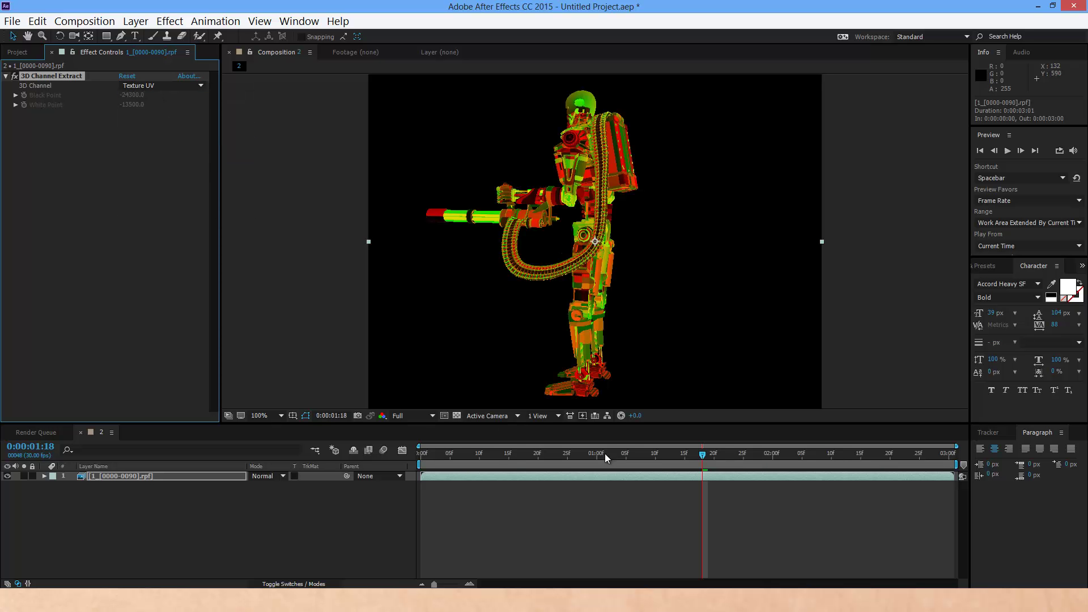
drag(604, 453, 532, 454)
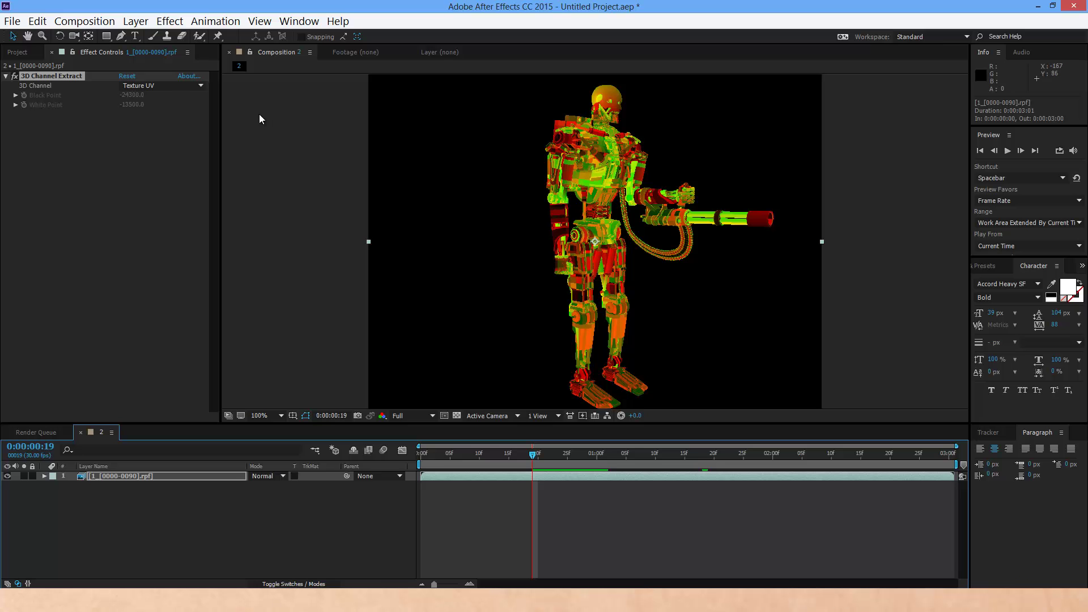
click(164, 85)
click(172, 149)
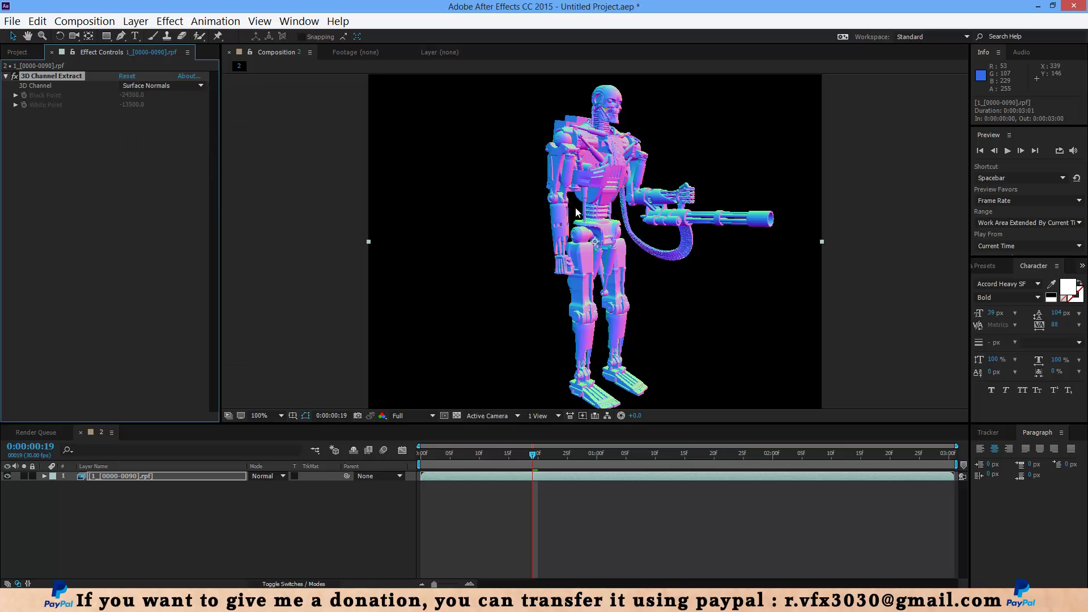
Step: Set the 3D Channel Extract effect's channel to Coverage and inspect the robot's coverage pass up close
click(165, 88)
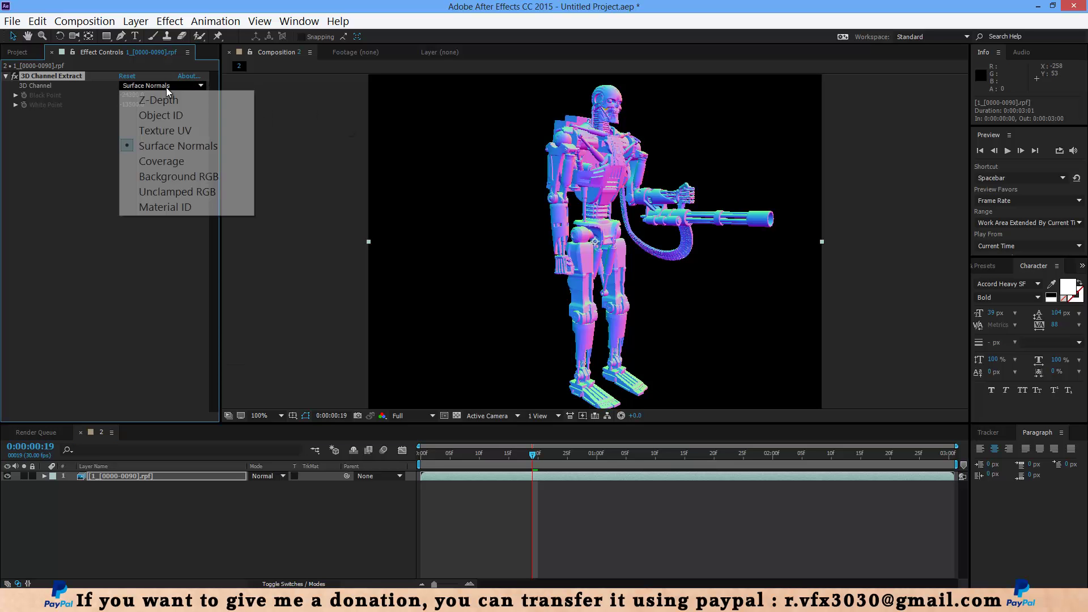
click(182, 162)
scroll(628, 253, up, 3)
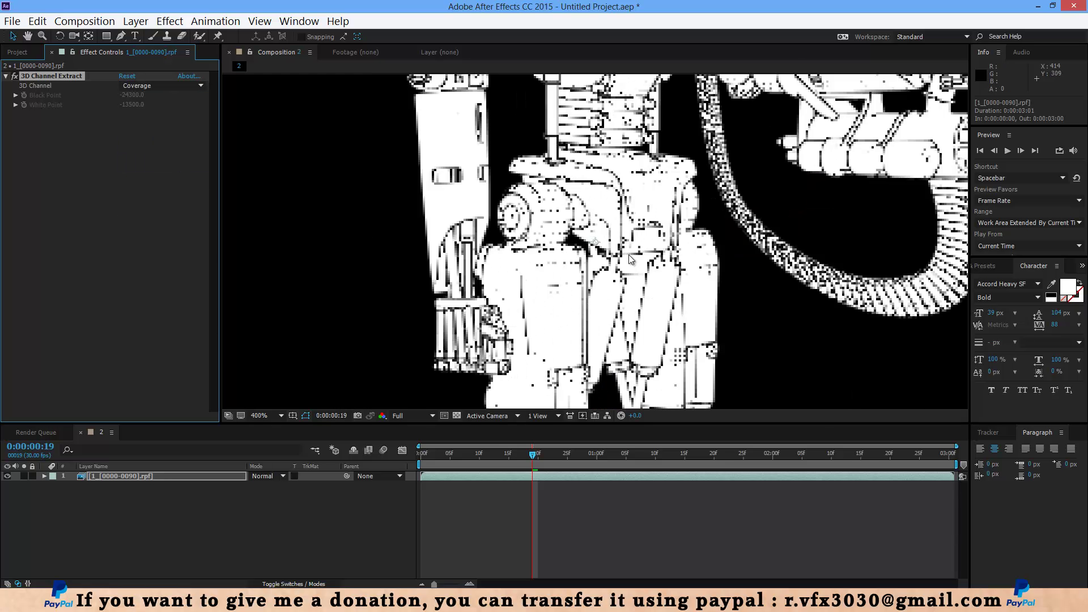
scroll(628, 254, down, 3)
scroll(627, 254, up, 1)
scroll(628, 120, down, 2)
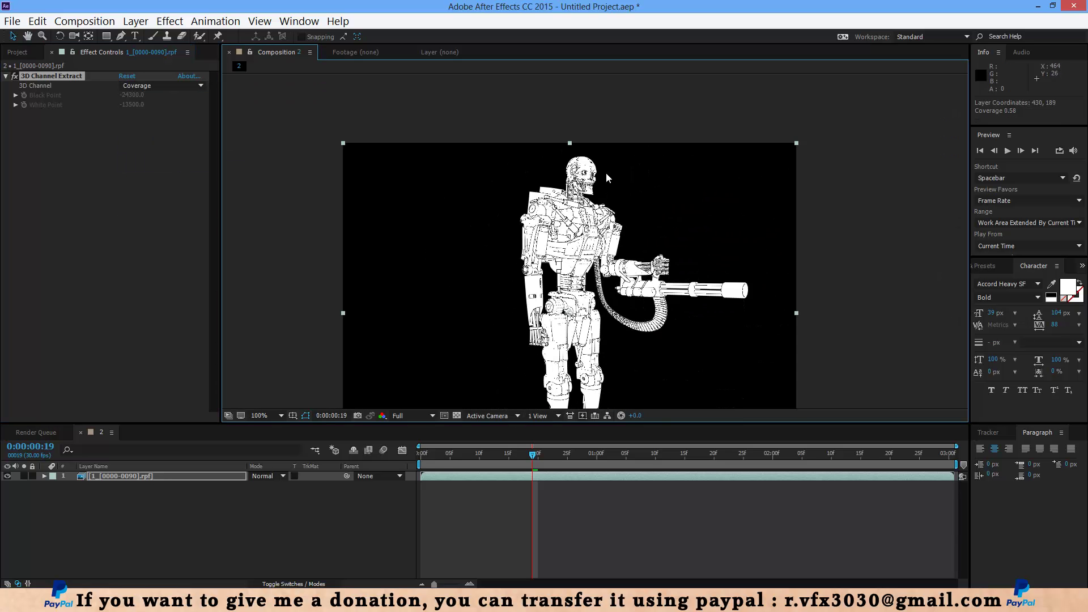
Step: Preview the Coverage pass through the whole sequence and examine the frame at 0:00:01:07
key(space)
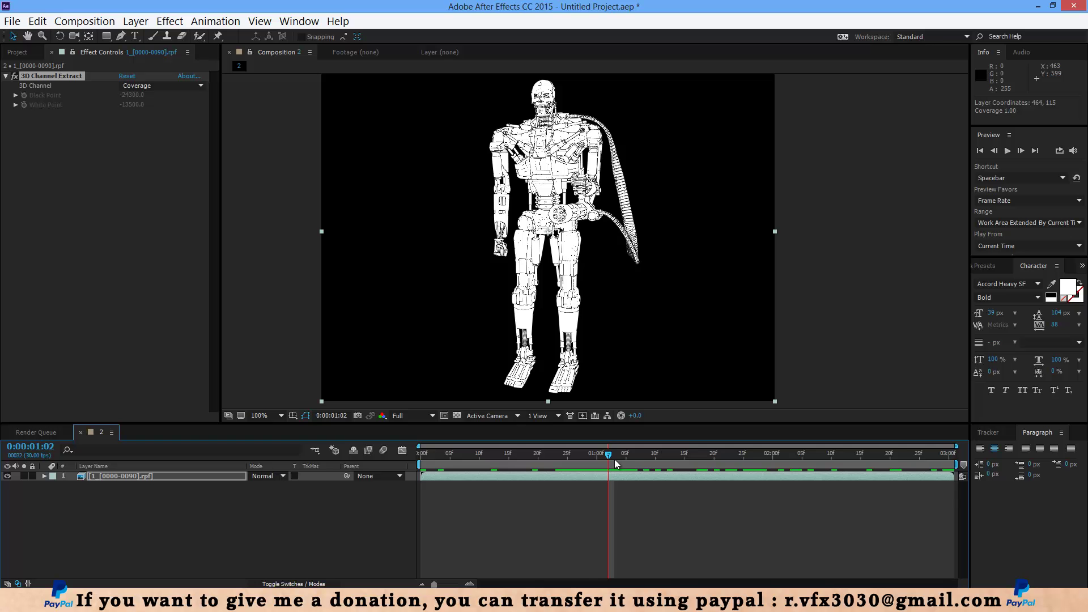
drag(610, 454, 773, 479)
drag(679, 454, 421, 454)
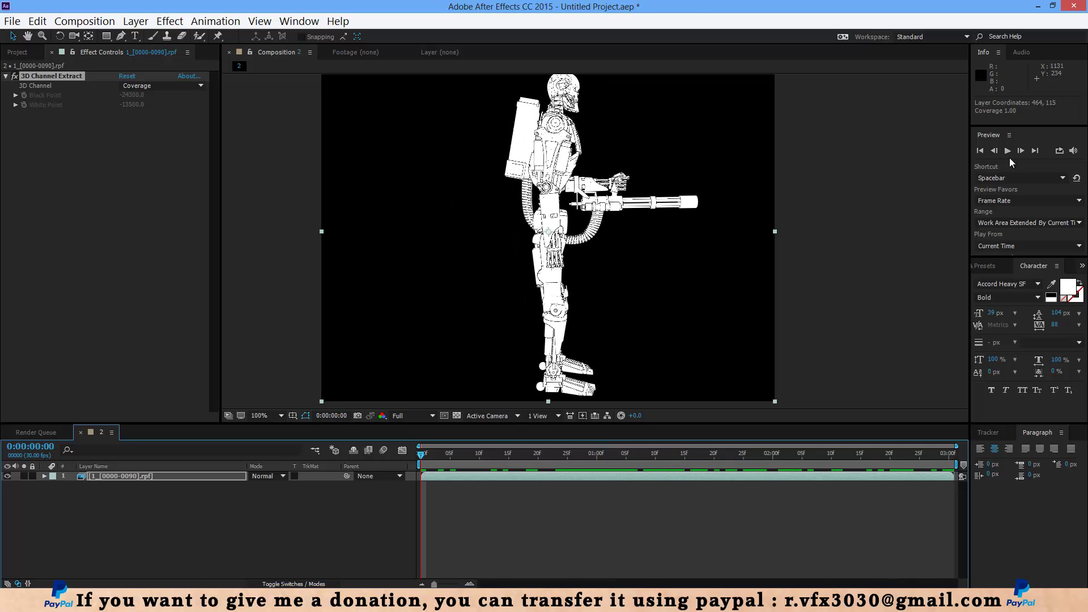
click(1007, 152)
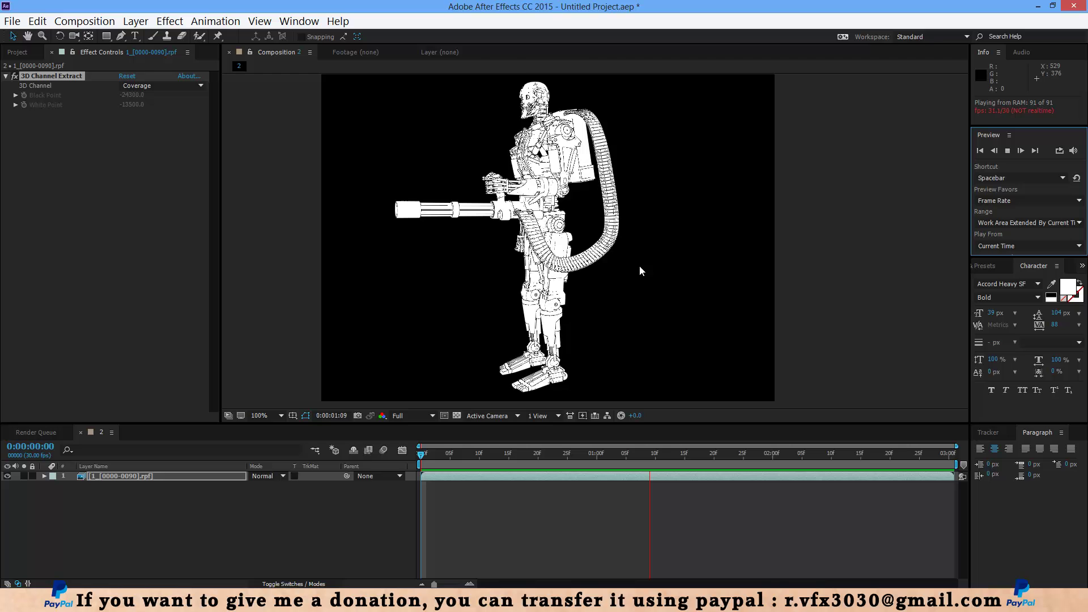
drag(607, 460, 638, 456)
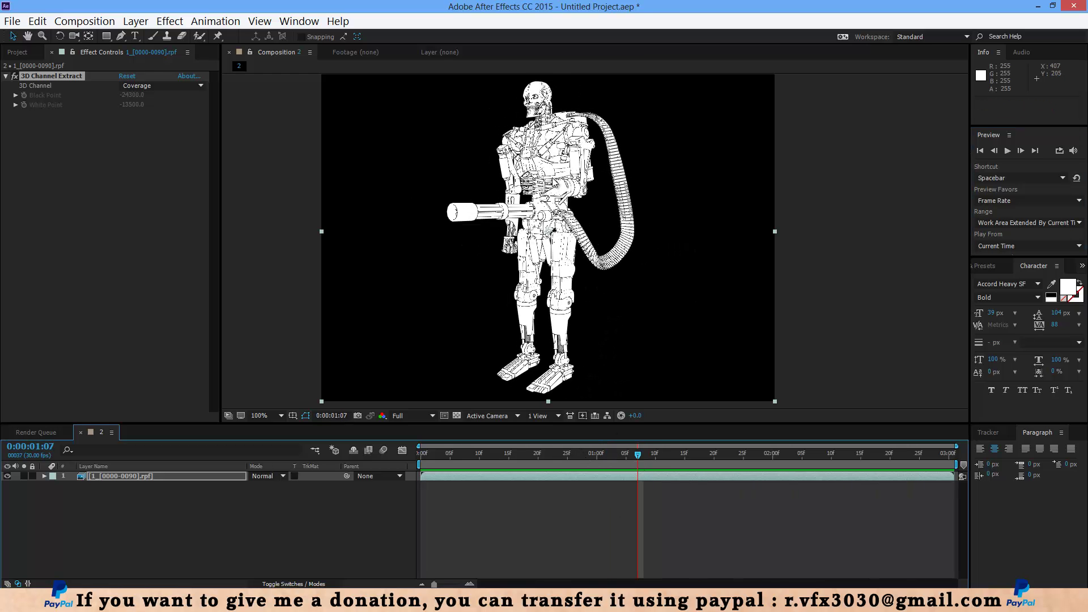
scroll(552, 191, up, 3)
scroll(610, 155, down, 3)
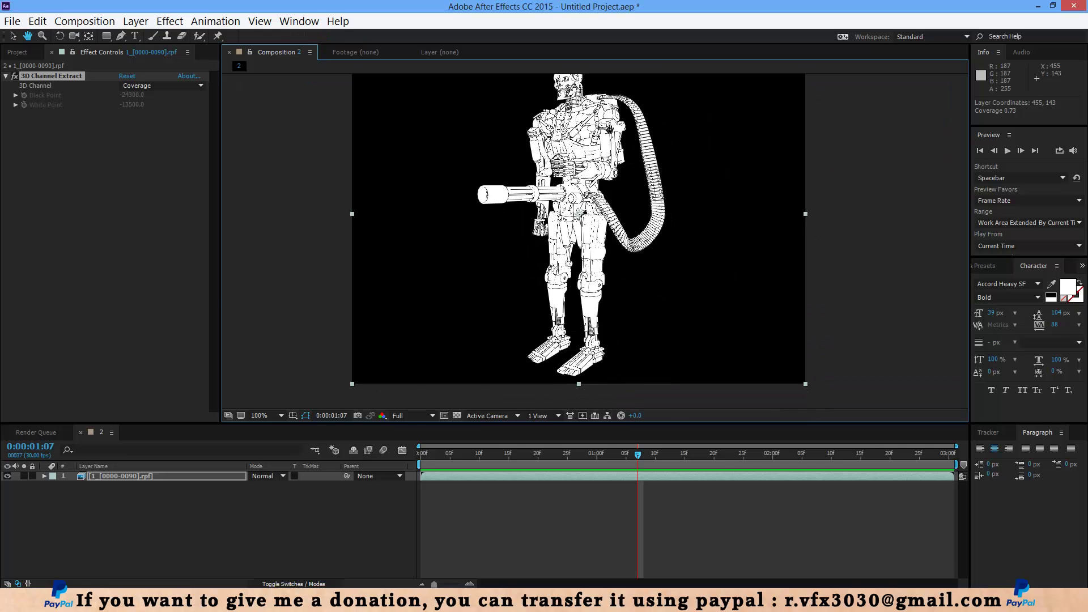
Step: Switch the effect's 3D channel to Background RGB, Unclamped RGB and Material ID in turn
click(152, 86)
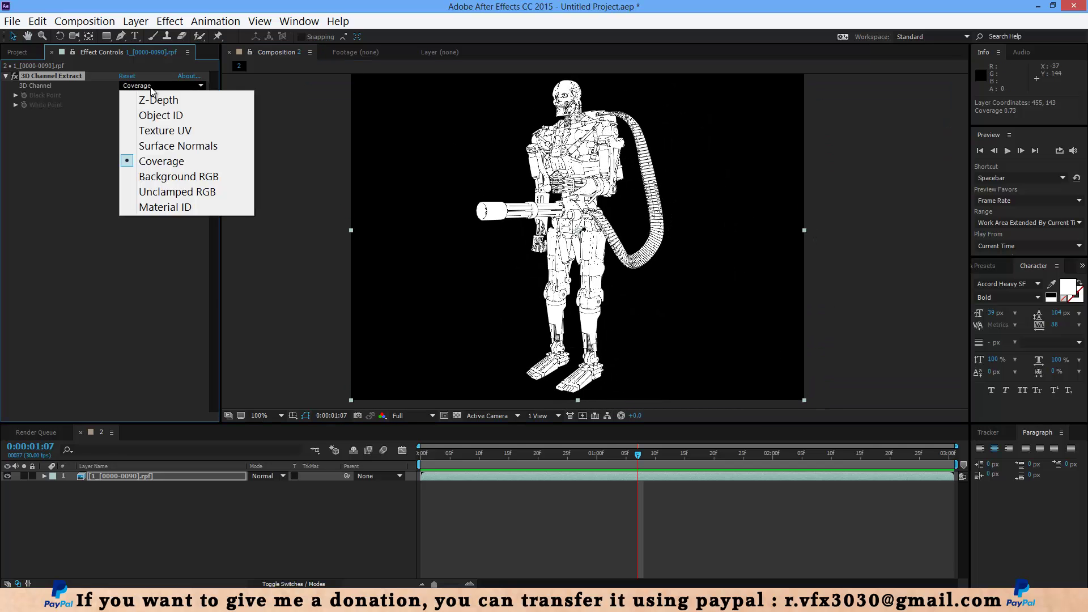
click(176, 177)
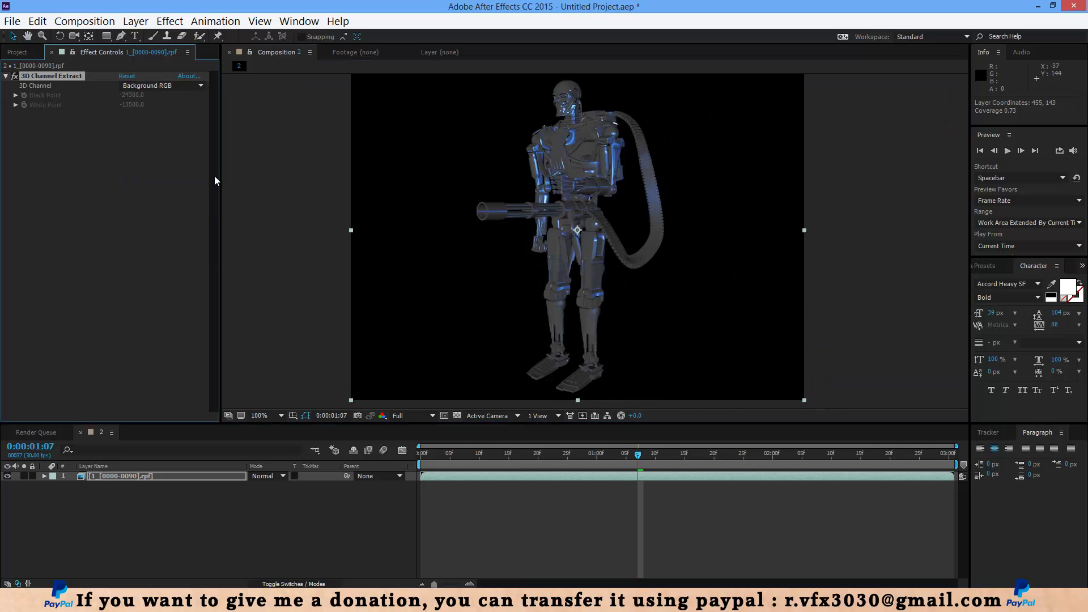
click(151, 88)
click(127, 185)
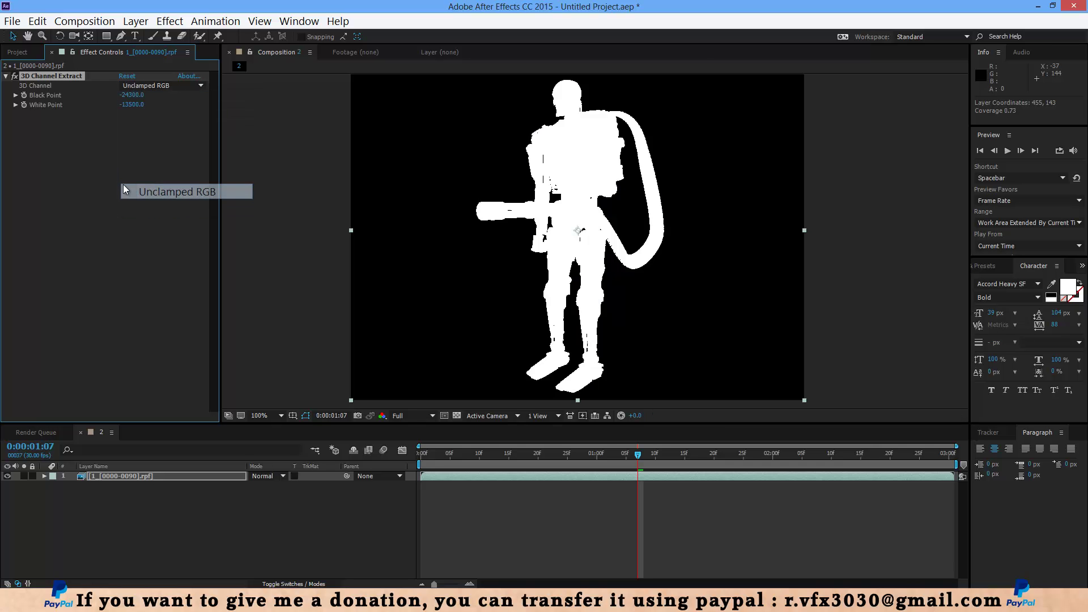
click(178, 85)
click(185, 206)
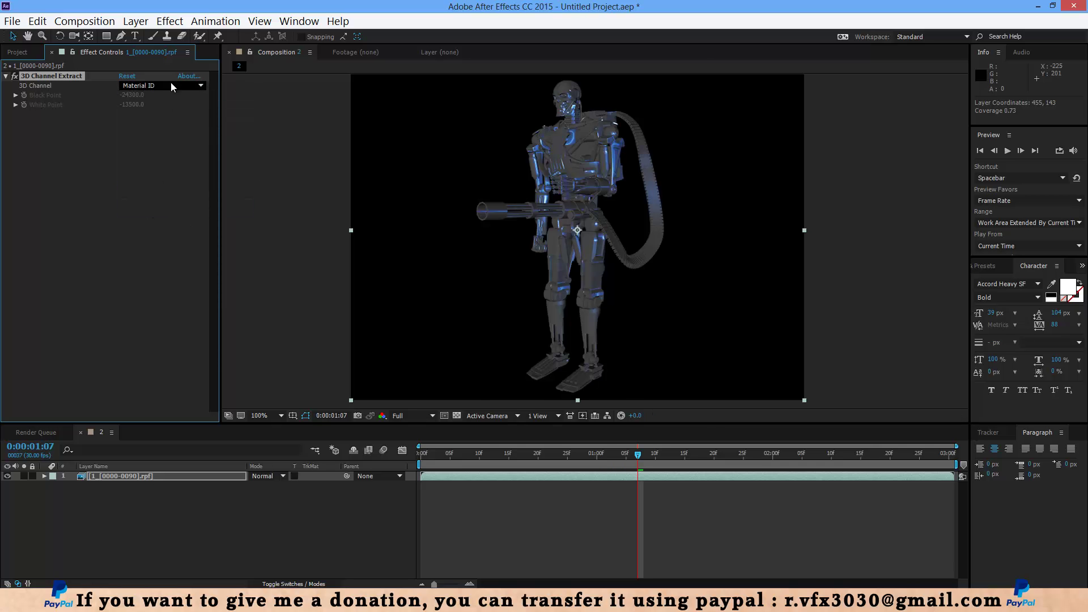
Step: Set the effect's 3D channel back to Z-Depth and review the available channels
click(185, 86)
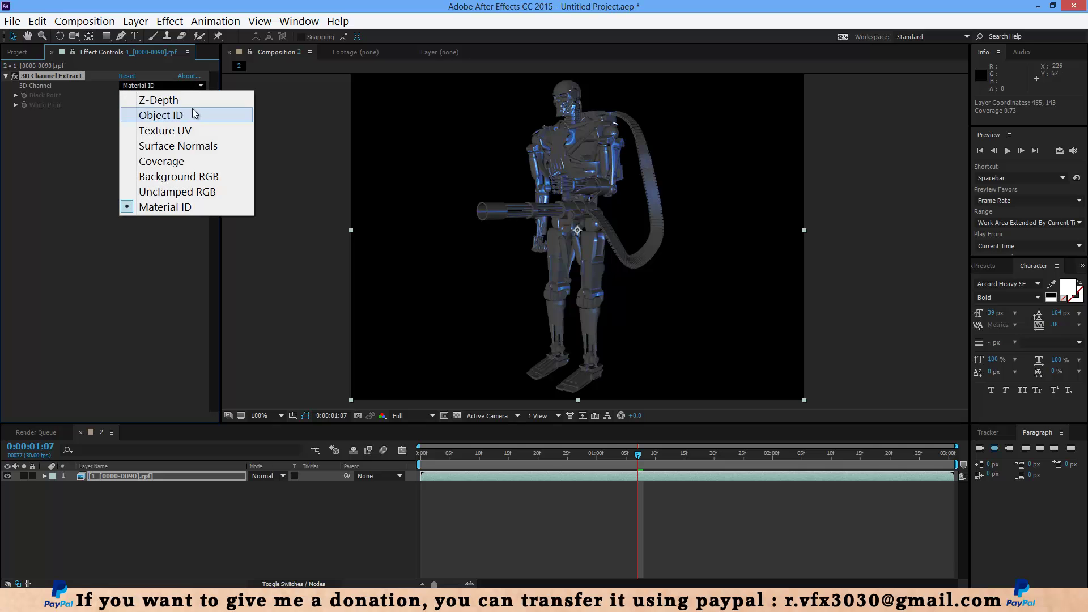
click(182, 100)
click(176, 118)
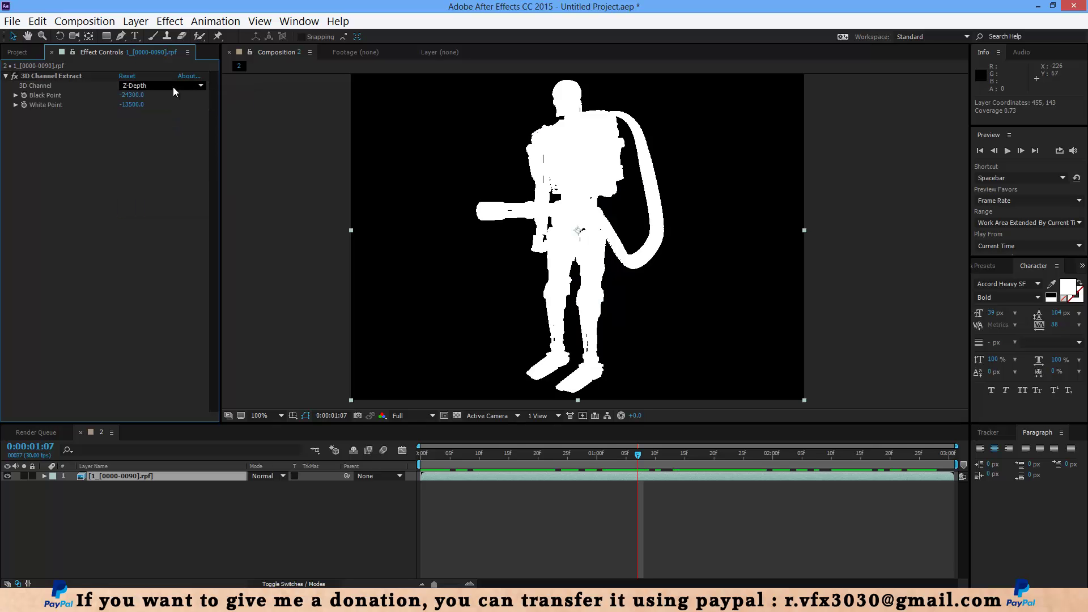
click(173, 86)
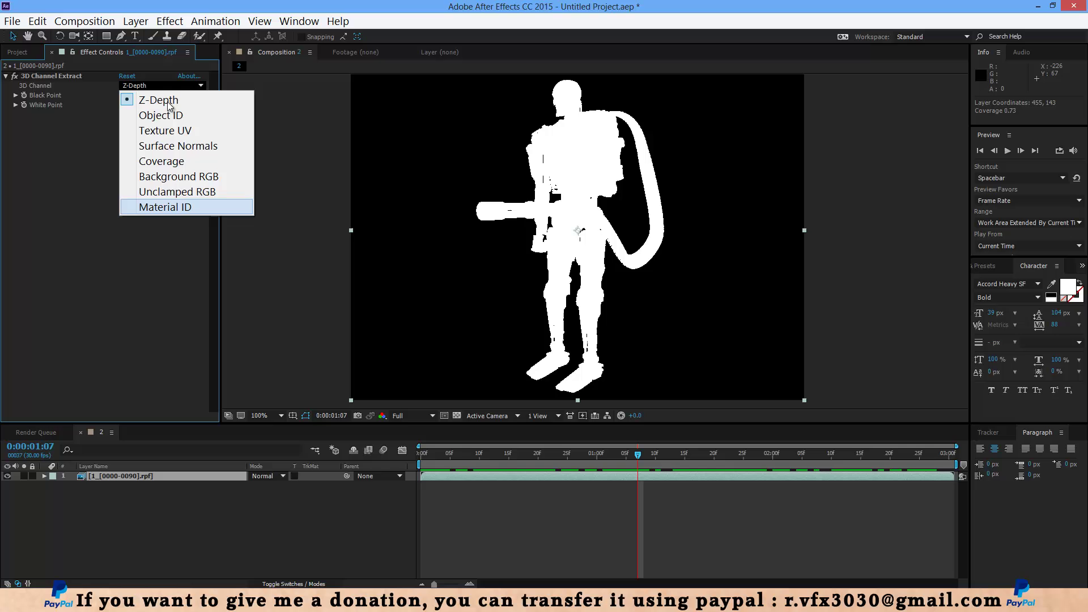
Step: Remove 3D Channel Extract from the 1_[0000-0090].rpf layer and apply the Depth Matte effect in its place
click(39, 79)
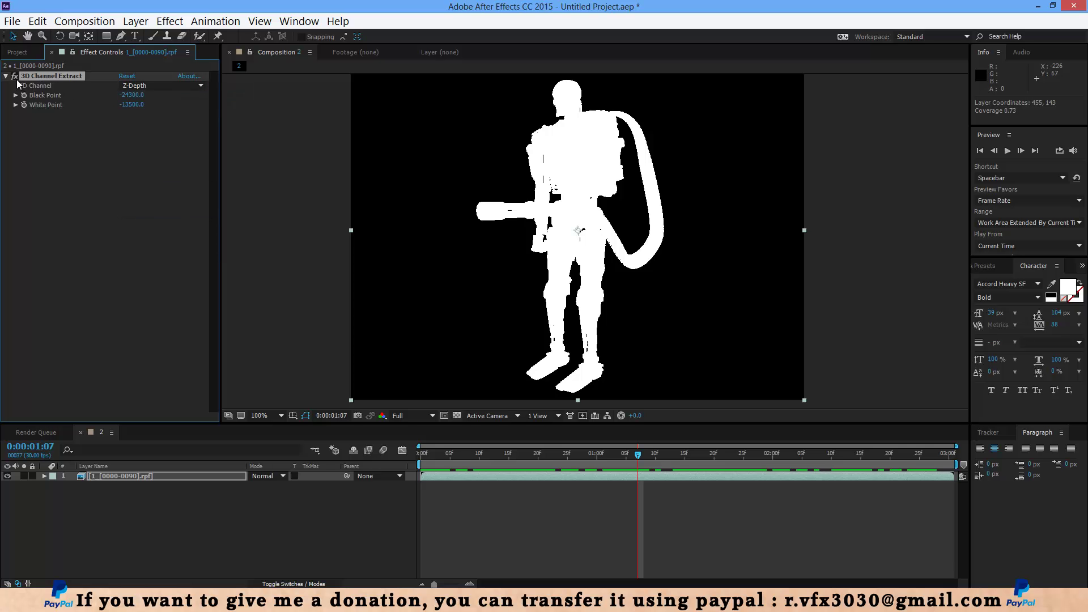
key(Delete)
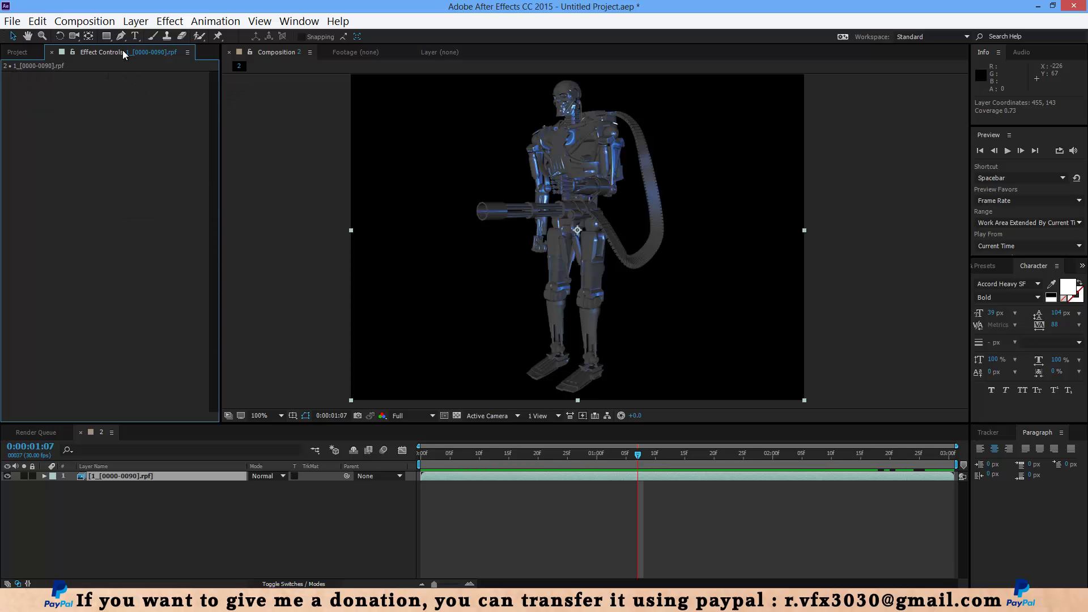
click(171, 22)
mouse_move(226, 93)
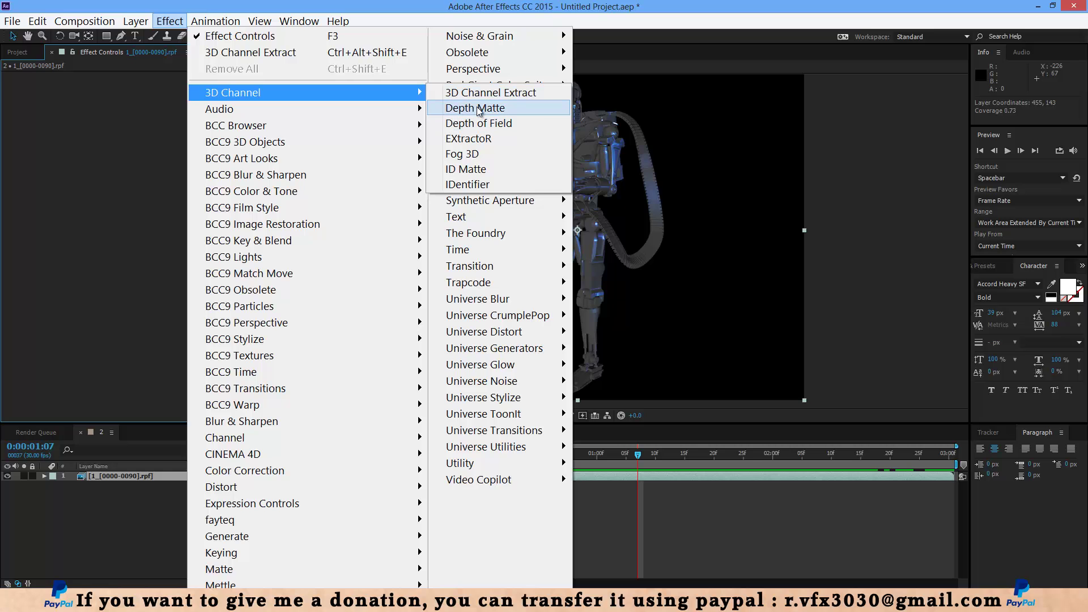
click(491, 107)
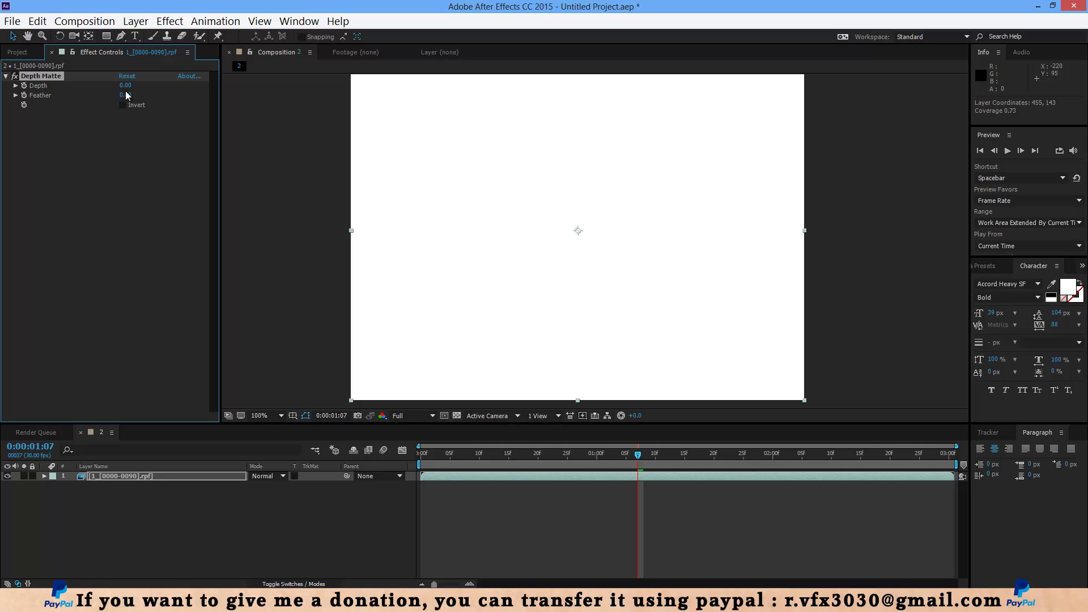
Step: Set the Depth Matte's depth to -1210 and its feather to 110, checking the matte at 0:00:00:27
key(ctrl+z)
mouse_move(68, 85)
mouse_down()
mouse_move(39, 88)
mouse_move(59, 89)
mouse_up()
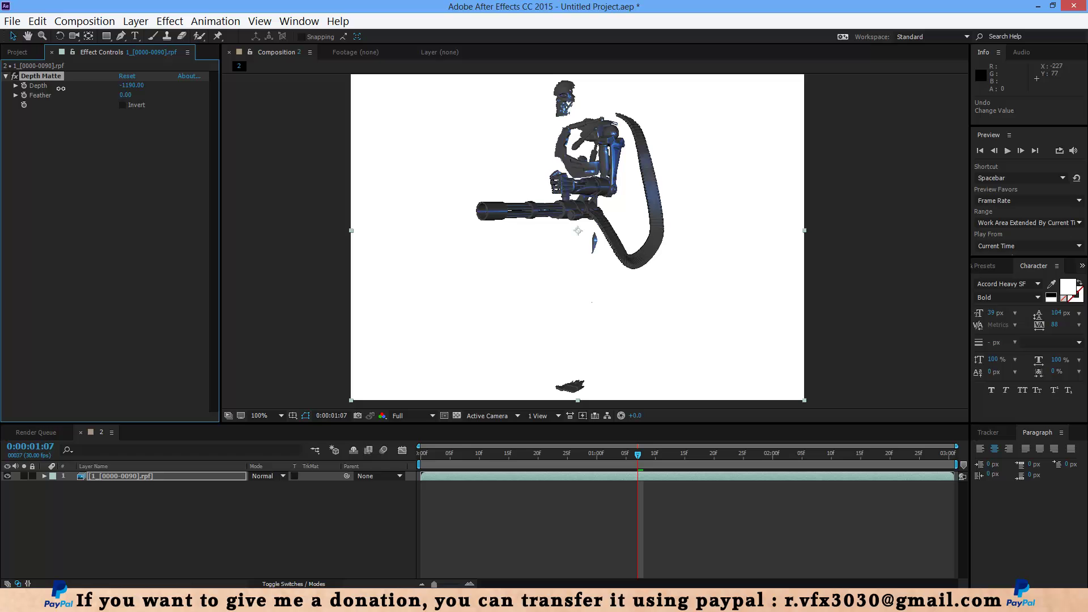
drag(652, 442, 578, 446)
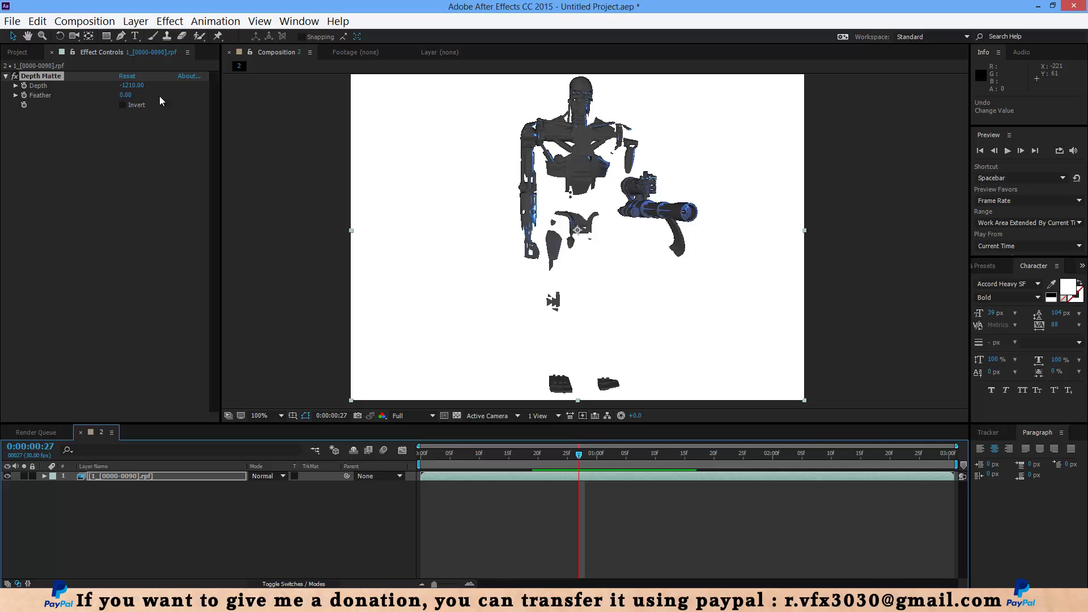
drag(128, 95, 191, 95)
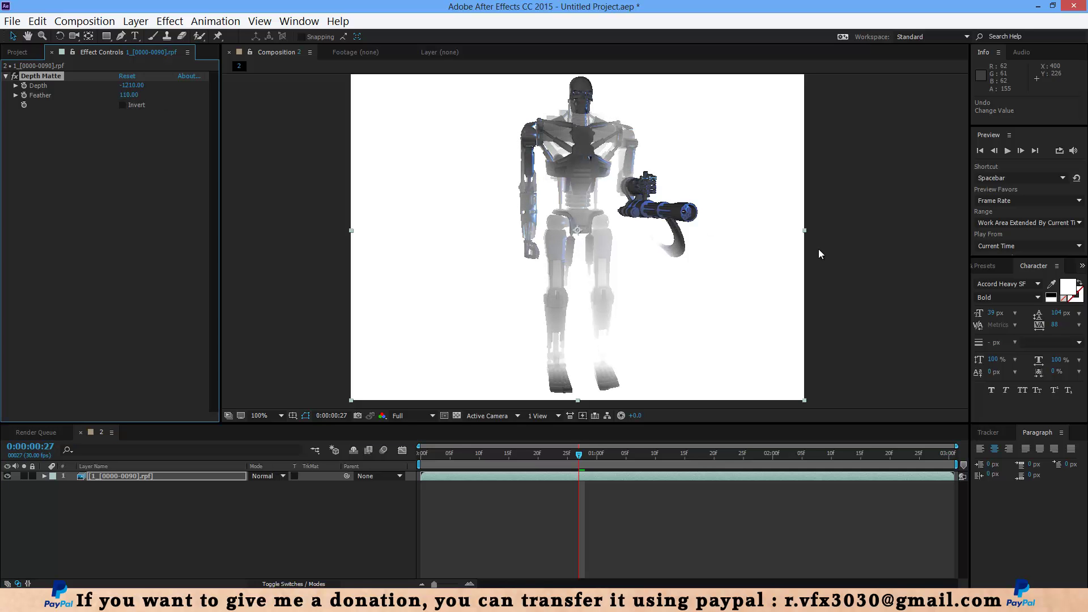
Step: Set the Depth Matte's depth to -1120 at 0:00:01:09 and preview the matte through to 0:00:03:00
drag(578, 453, 650, 464)
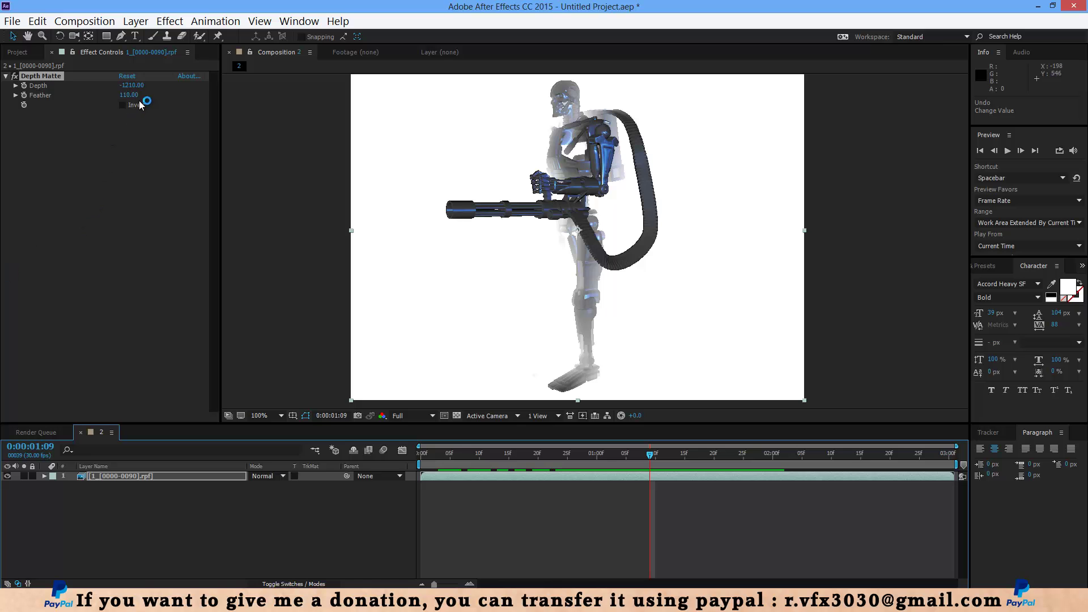
mouse_move(131, 85)
mouse_down()
mouse_move(117, 90)
mouse_move(147, 94)
mouse_up()
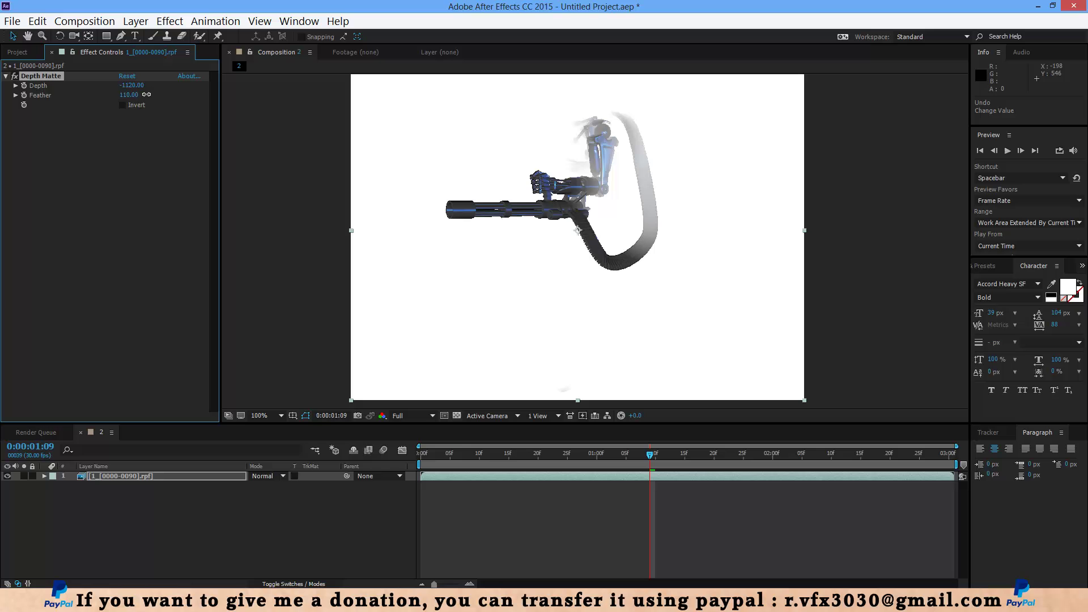
drag(650, 454, 438, 454)
key(space)
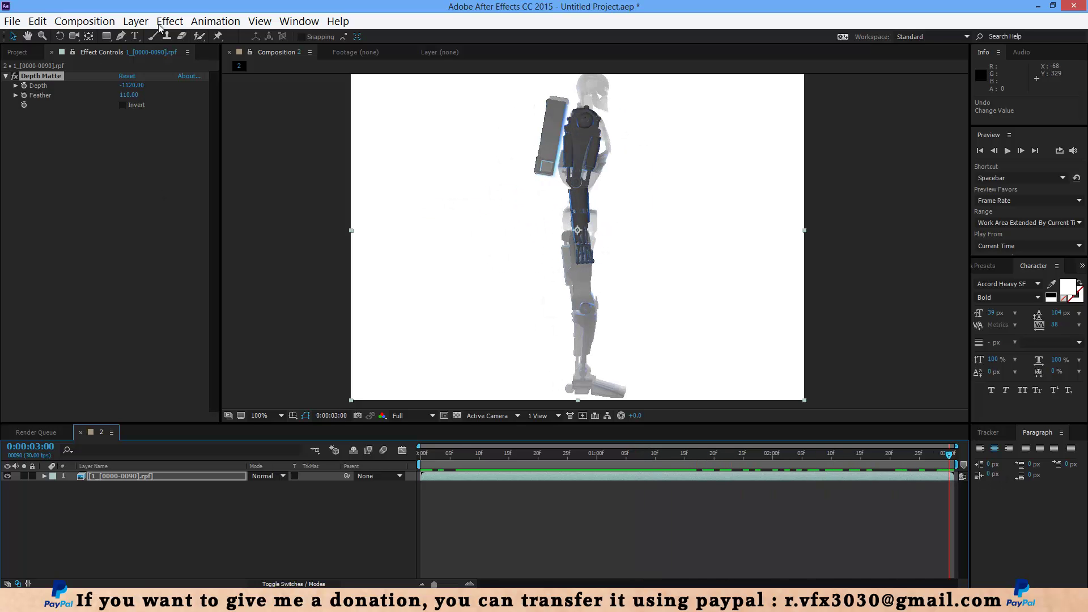
Step: Invert the Depth Matte and preview it along the timeline, stopping at 0:00:01:02
click(130, 106)
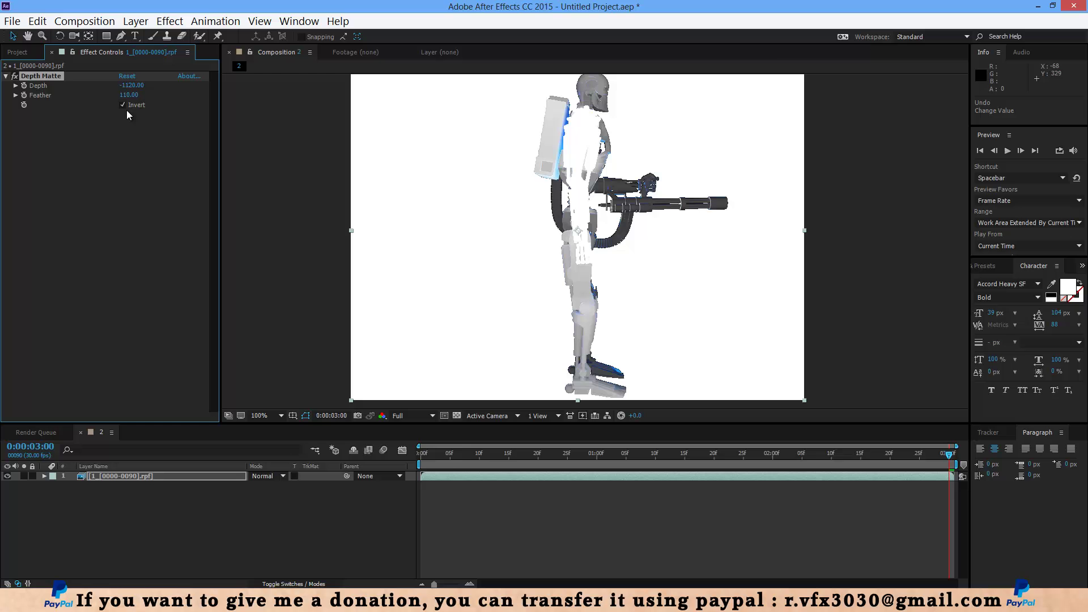
drag(441, 458, 843, 493)
drag(757, 490, 607, 486)
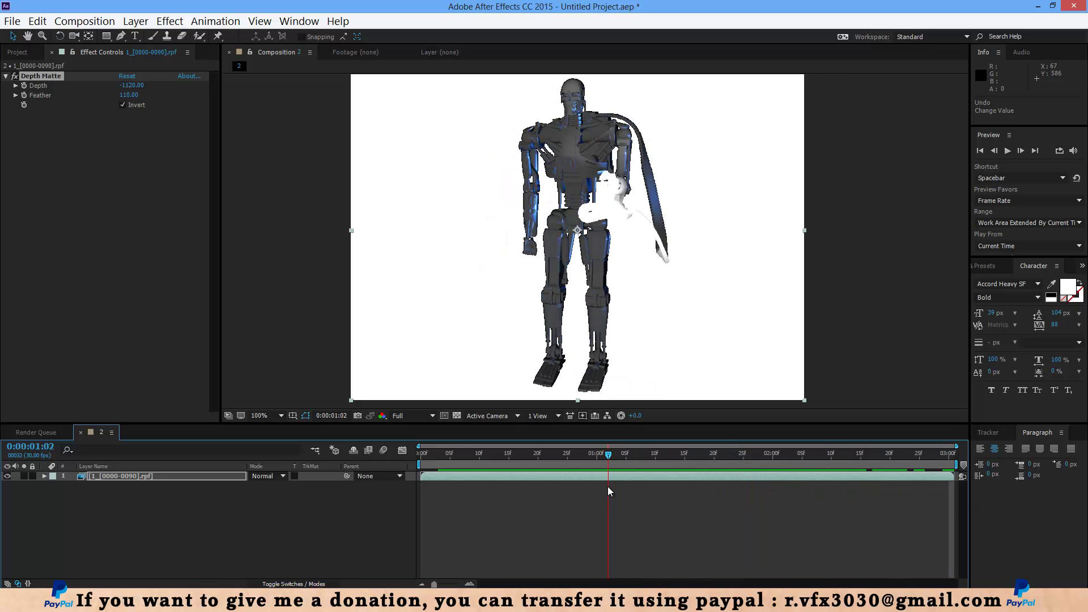
Step: Remove Depth Matte from the 1_[0000-0090].rpf layer and apply the Depth of Field effect
click(21, 78)
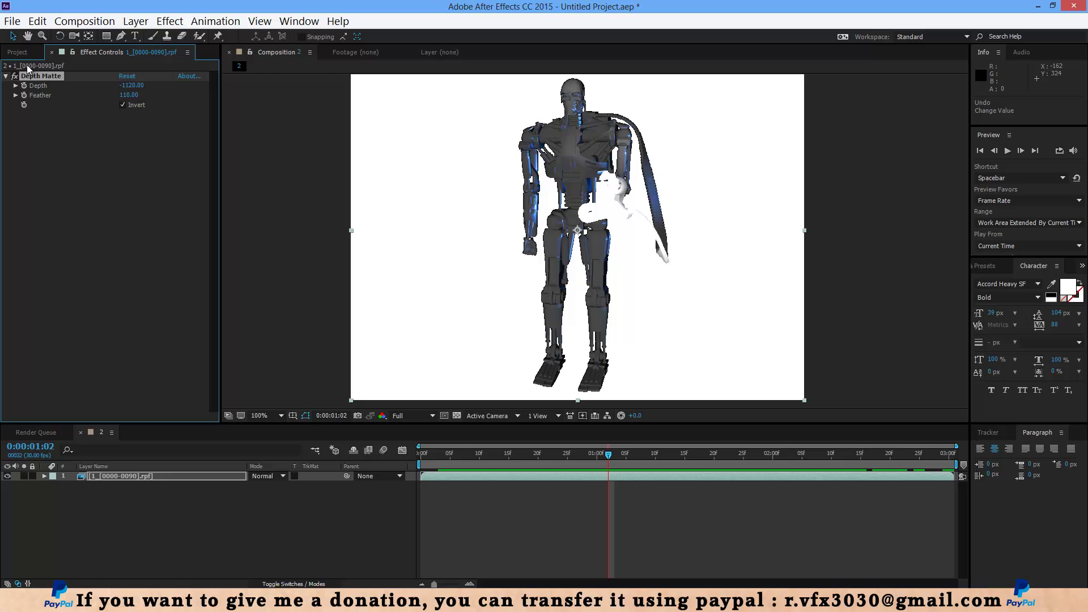
key(Delete)
click(170, 21)
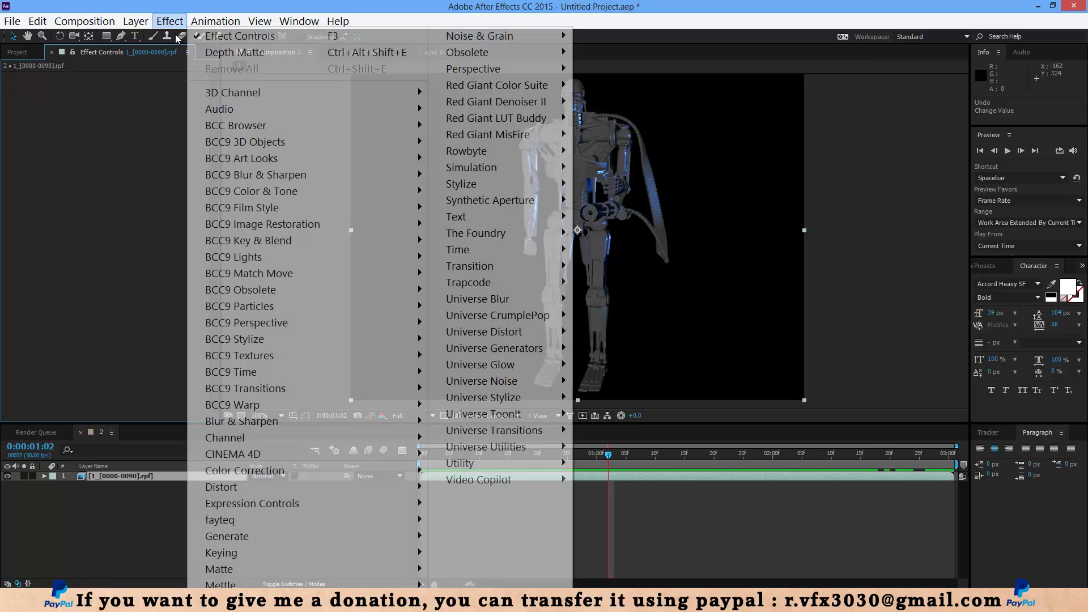
mouse_move(253, 92)
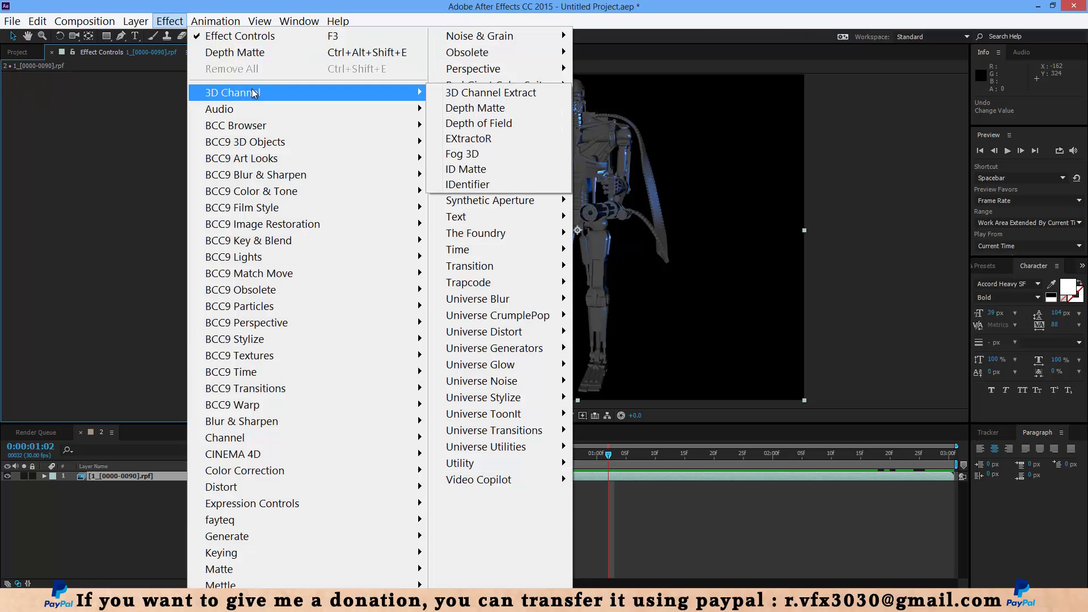
click(476, 125)
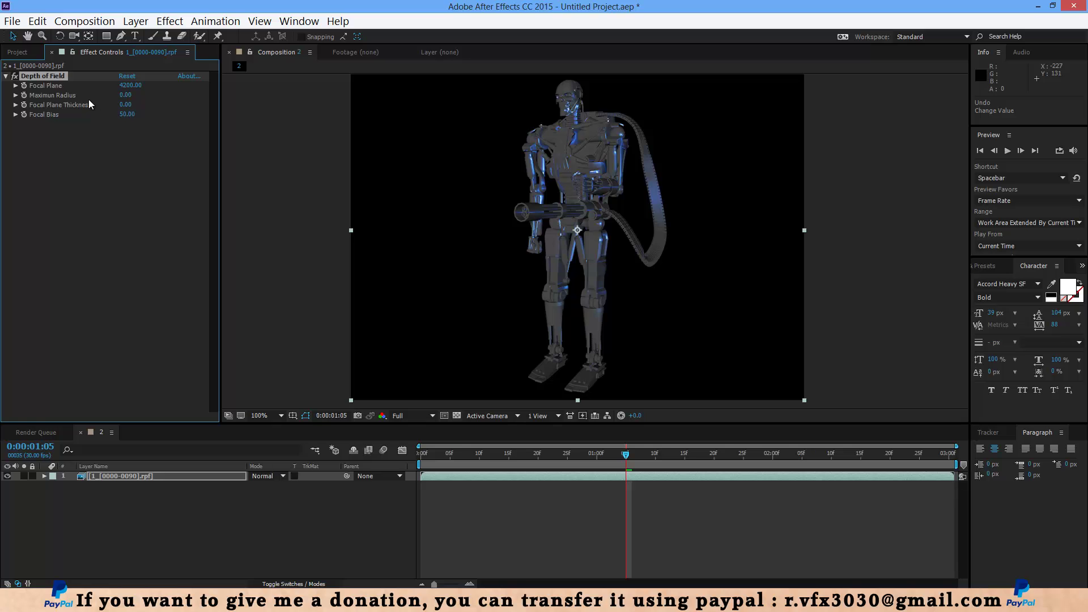
Step: Set Depth of Field's maximum radius to 7 and focal plane thickness to 4840, and preview the blur around 0:00:01:05
drag(124, 96, 127, 96)
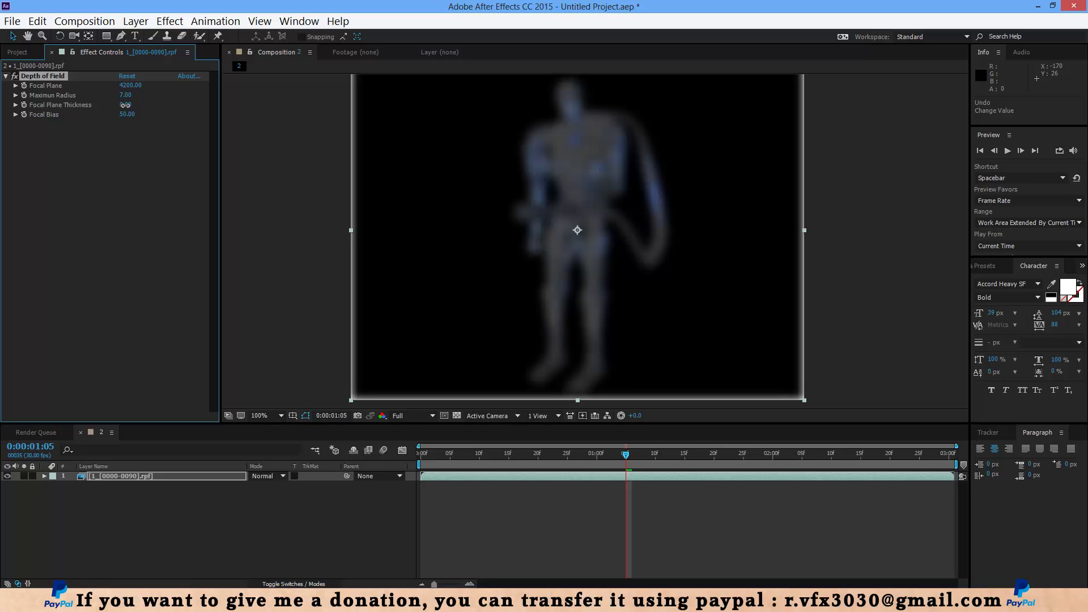
drag(300, 108, 603, 116)
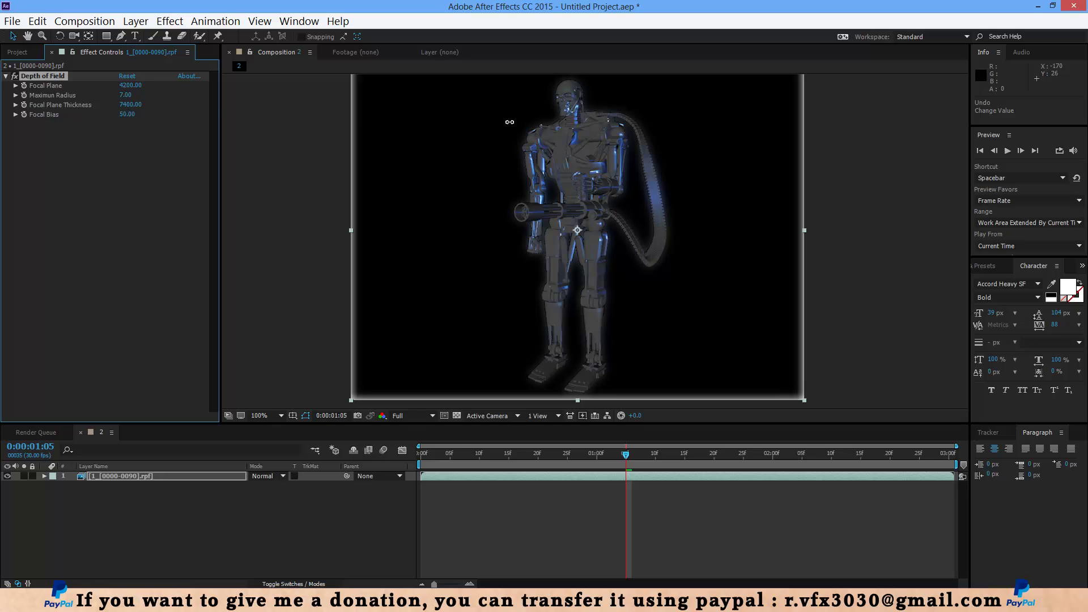
drag(421, 122, 352, 114)
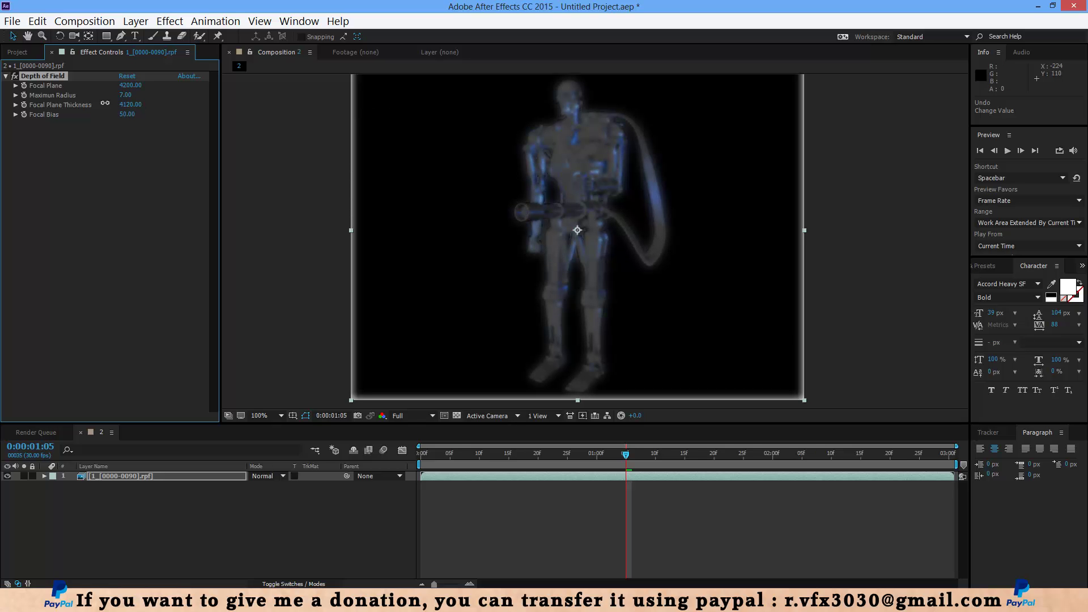
drag(174, 102, 152, 105)
drag(626, 455, 627, 420)
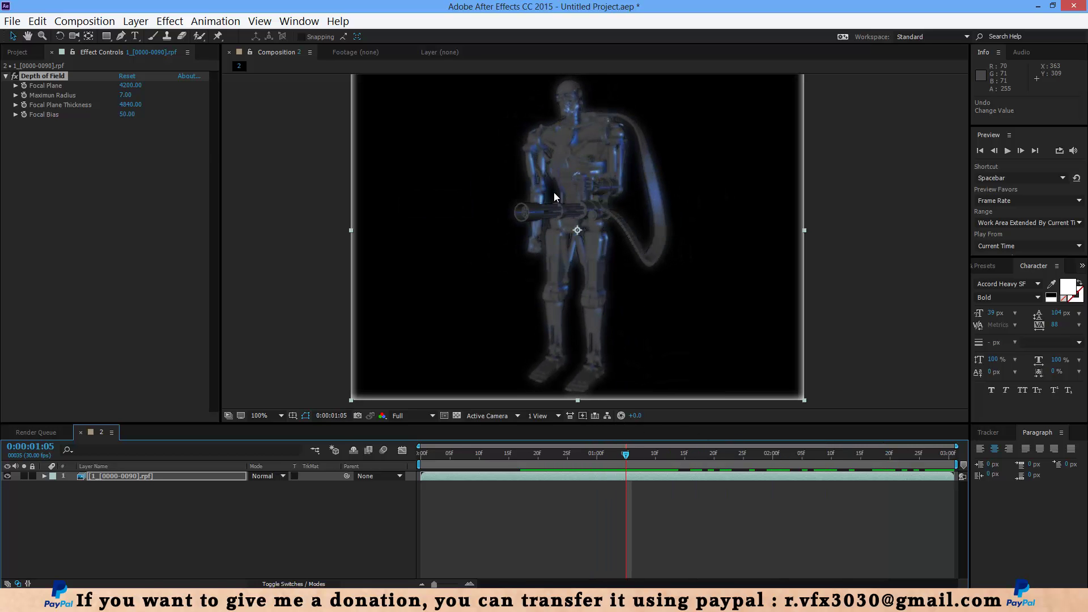
Step: Set the focal plane to 4900, maximum radius to 9 and focal plane thickness to 5800, and preview at 0:00:01:10
drag(124, 89, 133, 98)
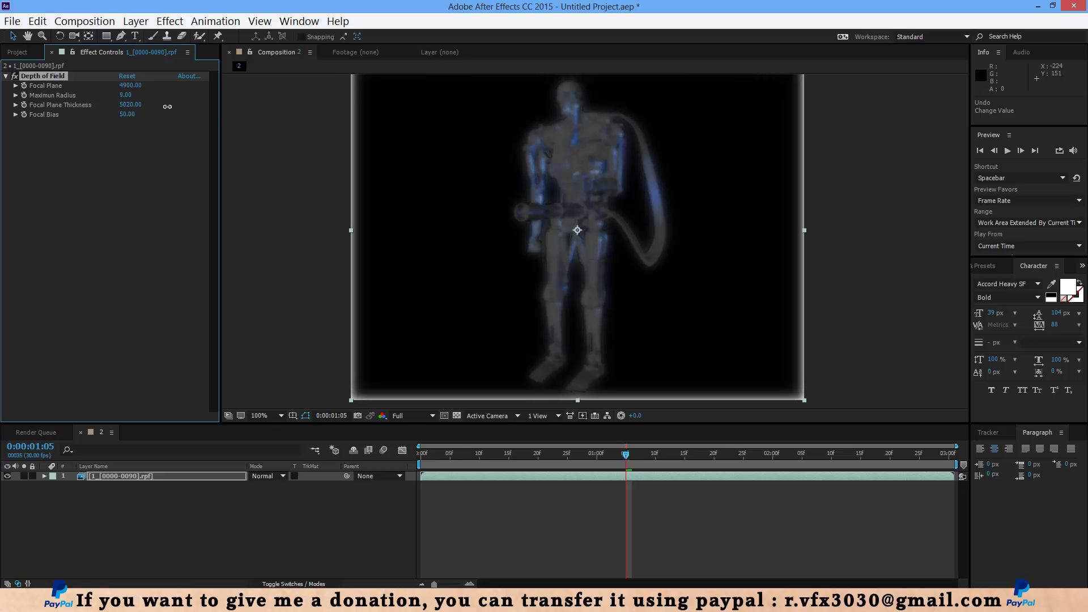
drag(296, 110, 238, 113)
drag(152, 117, 184, 116)
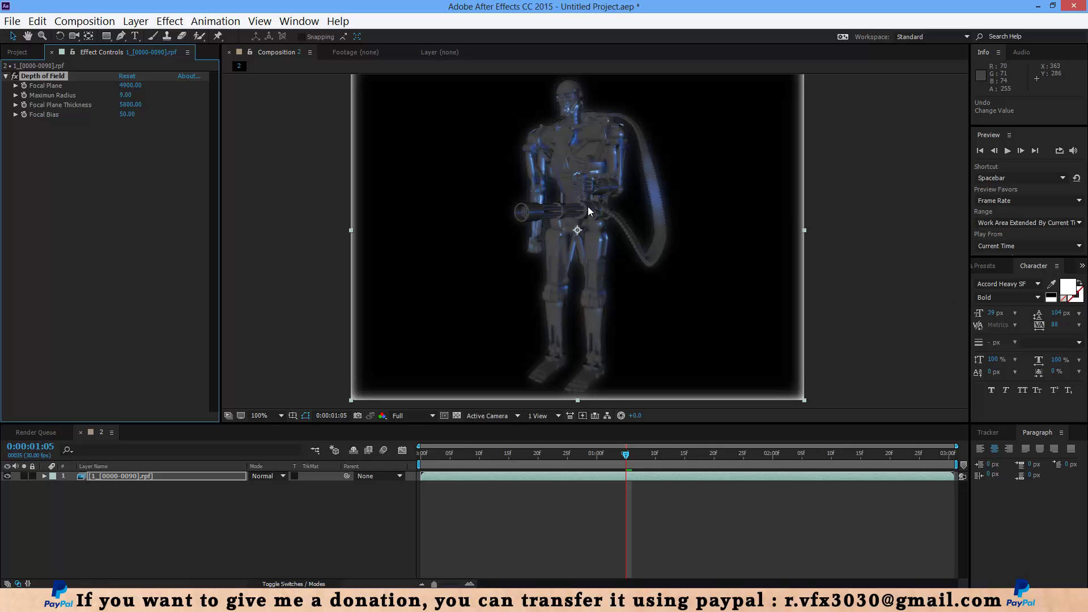
mouse_move(642, 464)
mouse_down()
mouse_move(828, 462)
mouse_move(639, 461)
mouse_move(657, 455)
mouse_up()
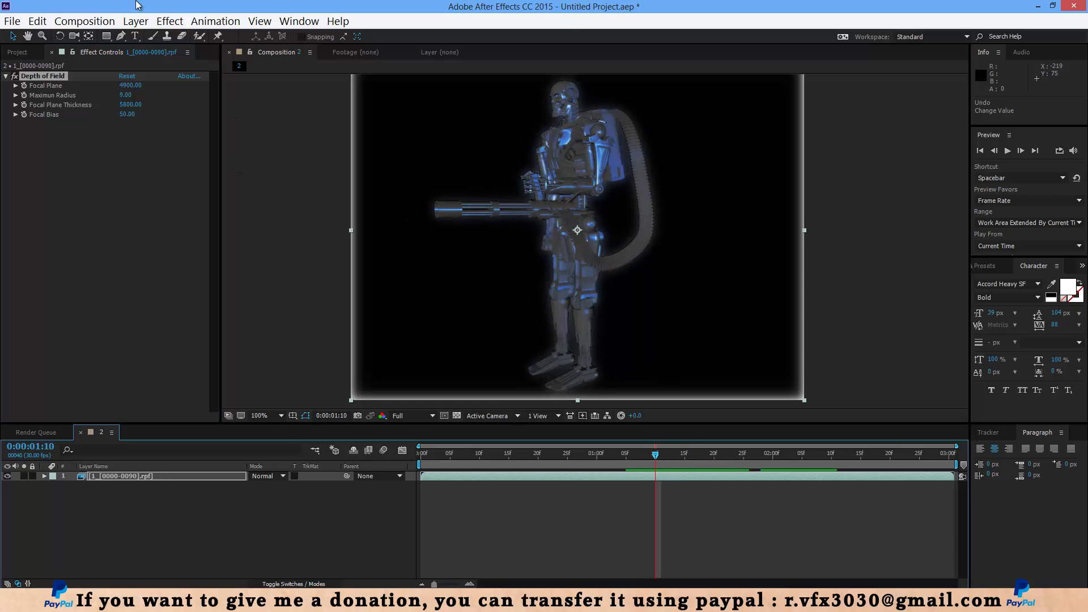
Step: Open the list of effect categories to find another effect for the 1_[0000-0090].rpf layer
click(170, 21)
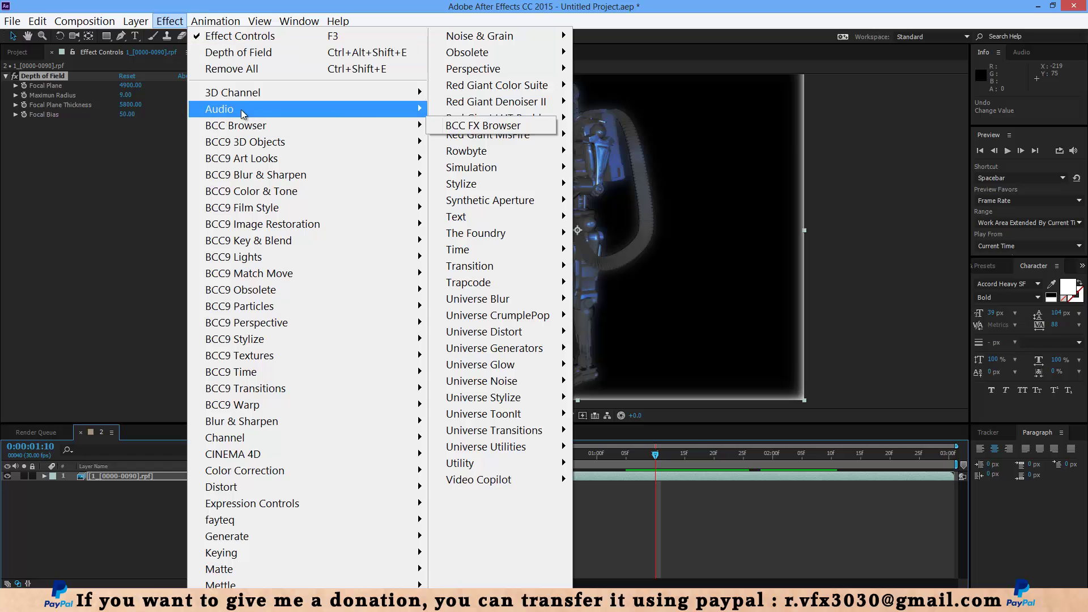
mouse_move(243, 113)
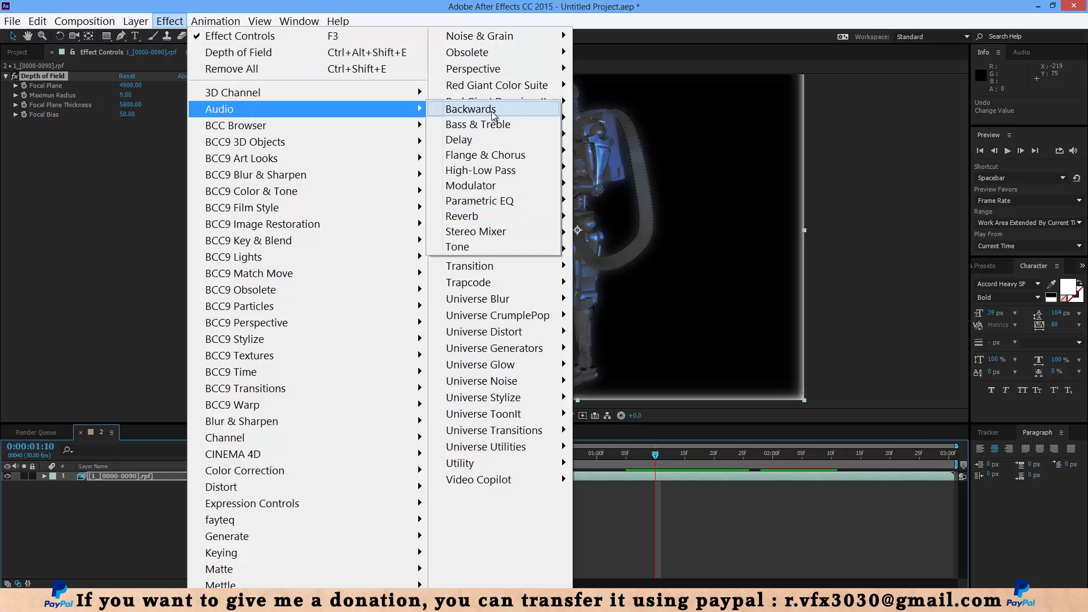